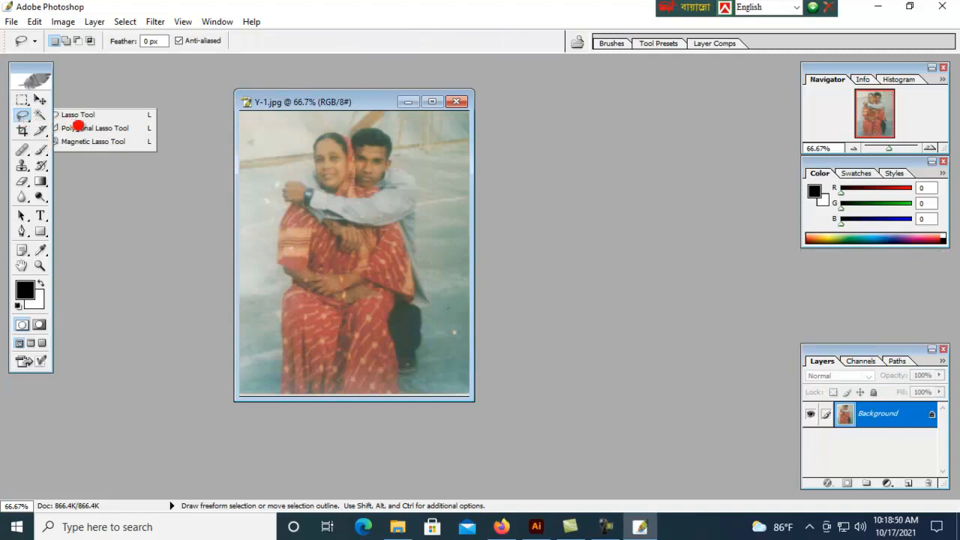
Activate the Pen tool and show the photo full screen with the menu bar, enlarged to 300% at the sari's lower hem
left_click(22, 117)
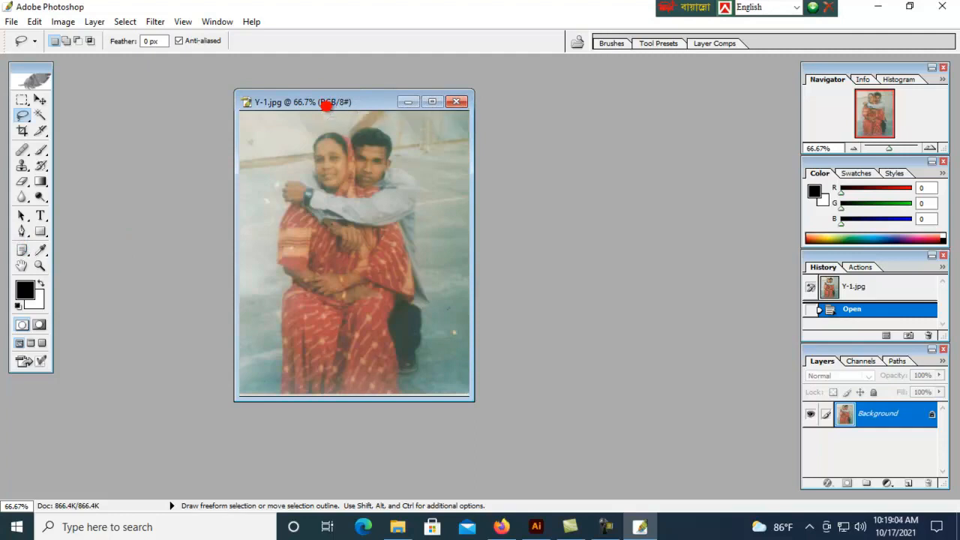
left_click(22, 231)
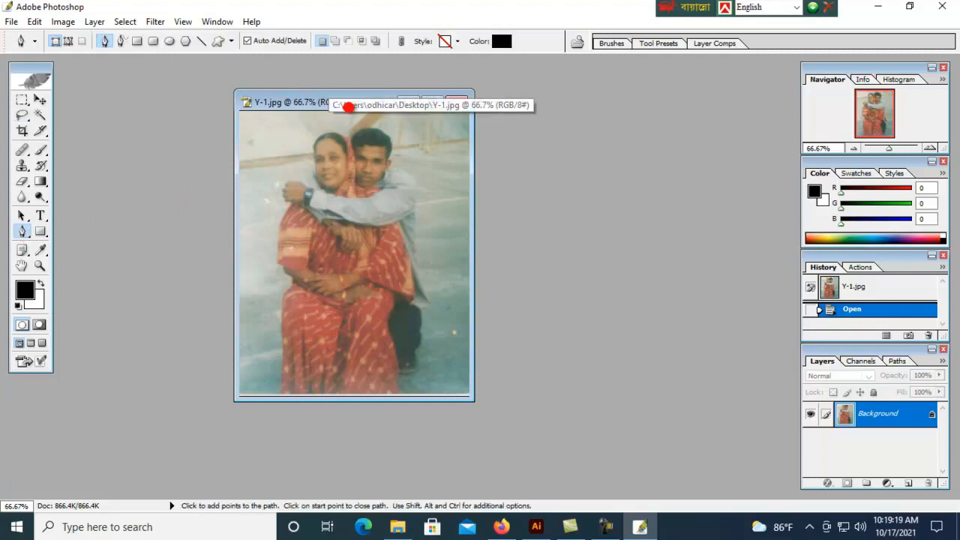
key("f")
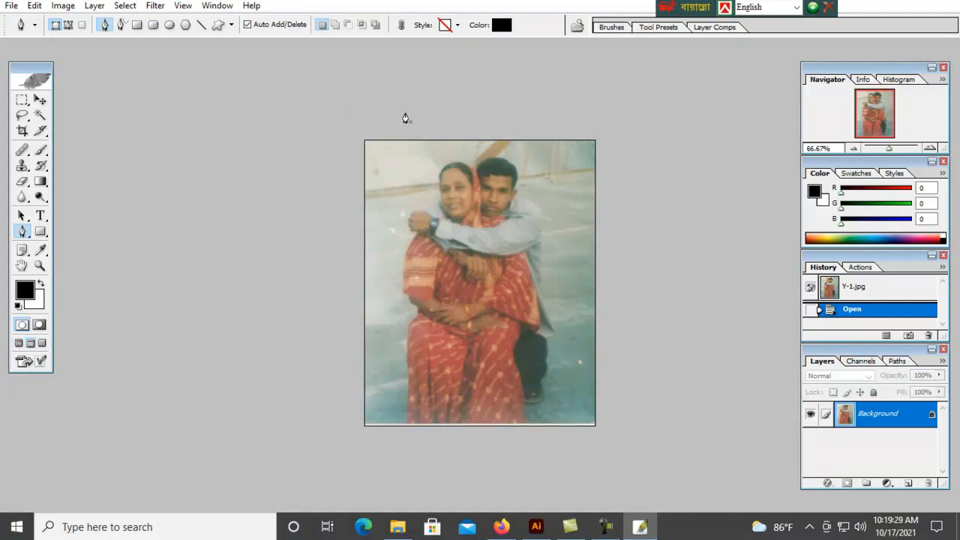
key("ctrl+plus")
key("ctrl+plus")
key("ctrl+plus")
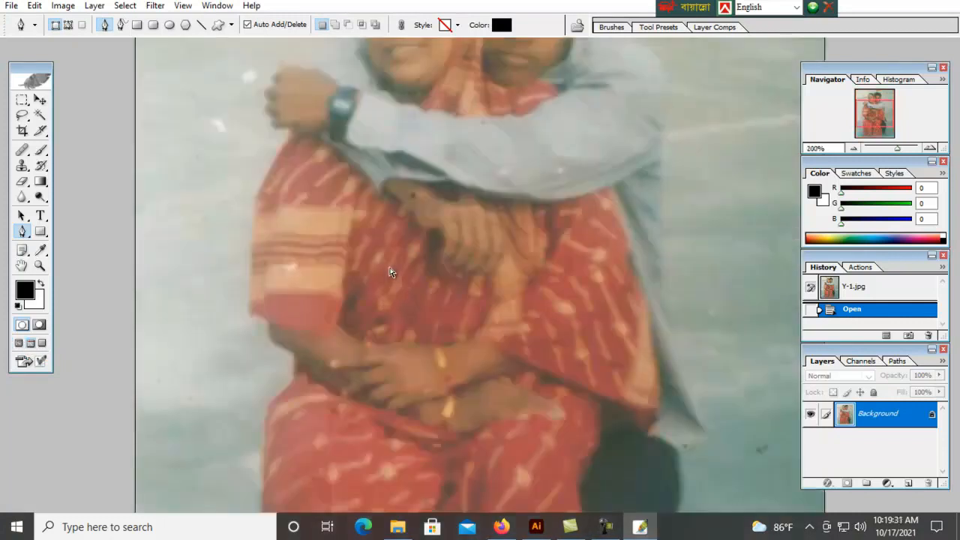
left_click_drag(328, 324, 436, 130)
left_click_drag(323, 339, 379, 176)
left_click_drag(339, 291, 366, 138)
left_click_drag(343, 289, 346, 208)
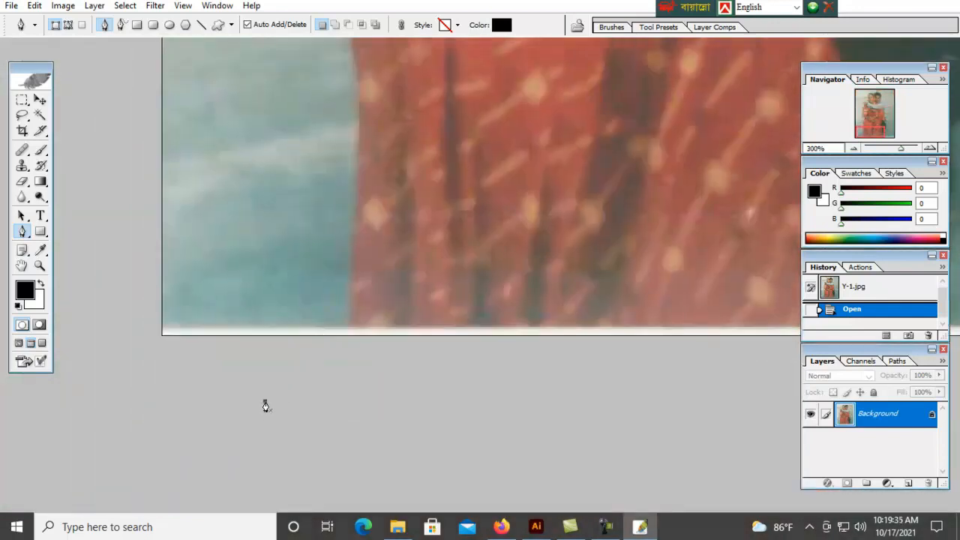
left_click(264, 401)
left_click(347, 334)
left_click_drag(353, 249, 316, 414)
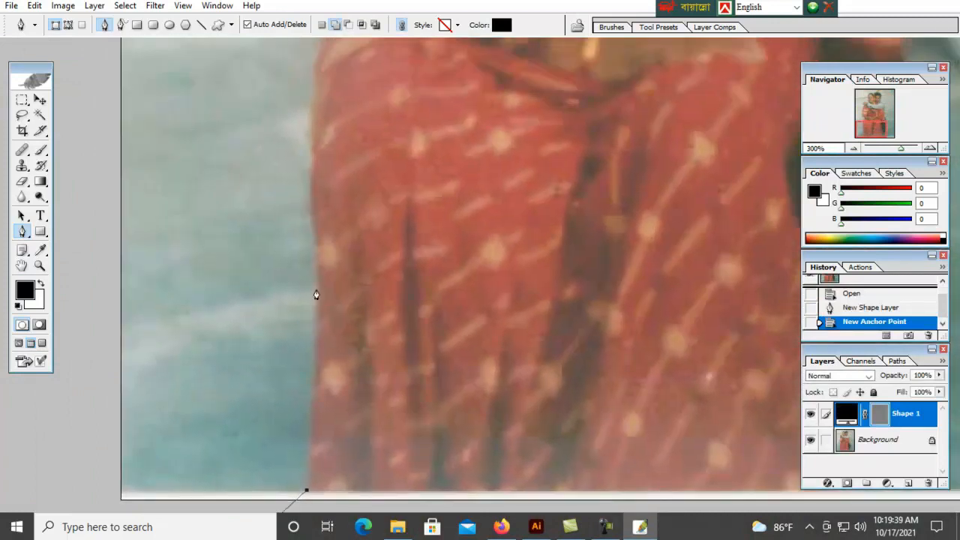
left_click_drag(315, 286, 312, 234)
left_click_drag(329, 191, 330, 83)
left_click_drag(314, 199, 298, 278)
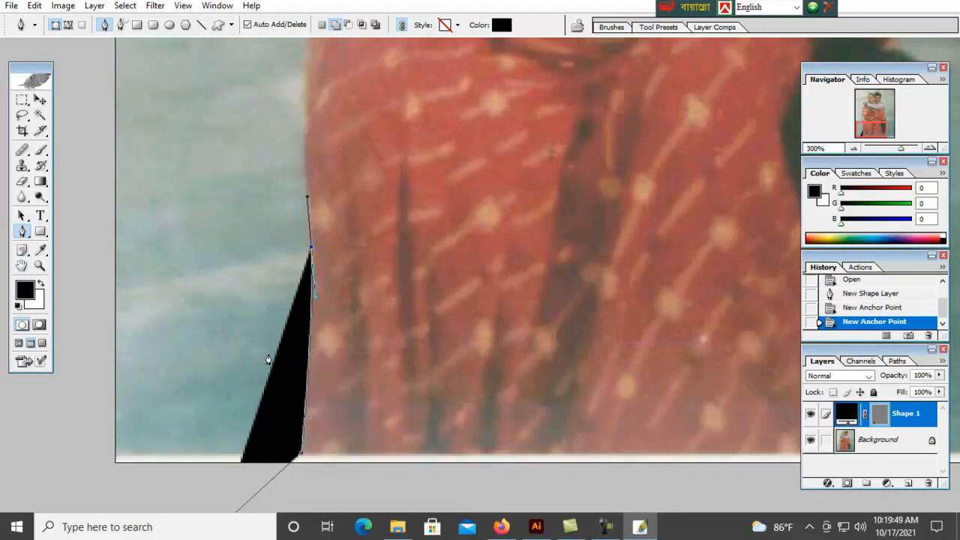
key("Delete")
key("Delete")
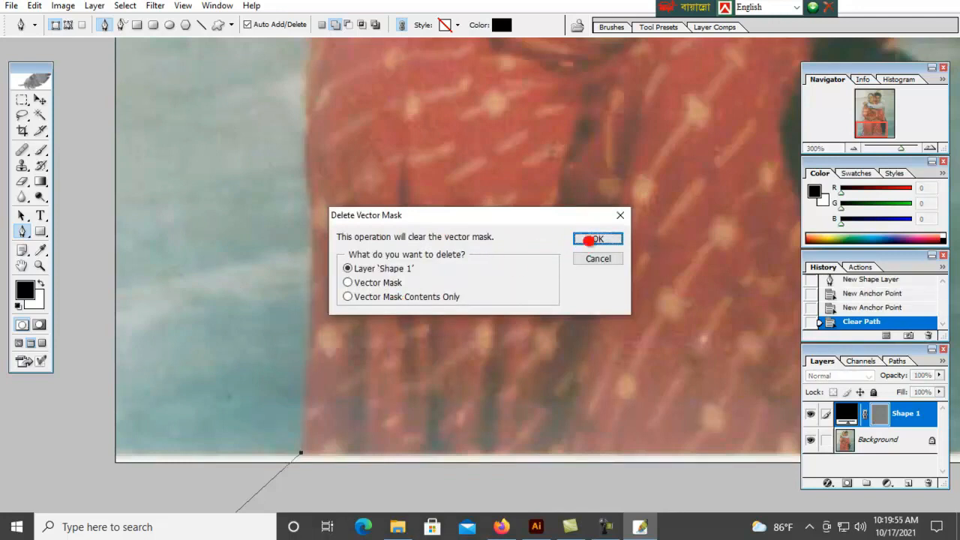
left_click(592, 238)
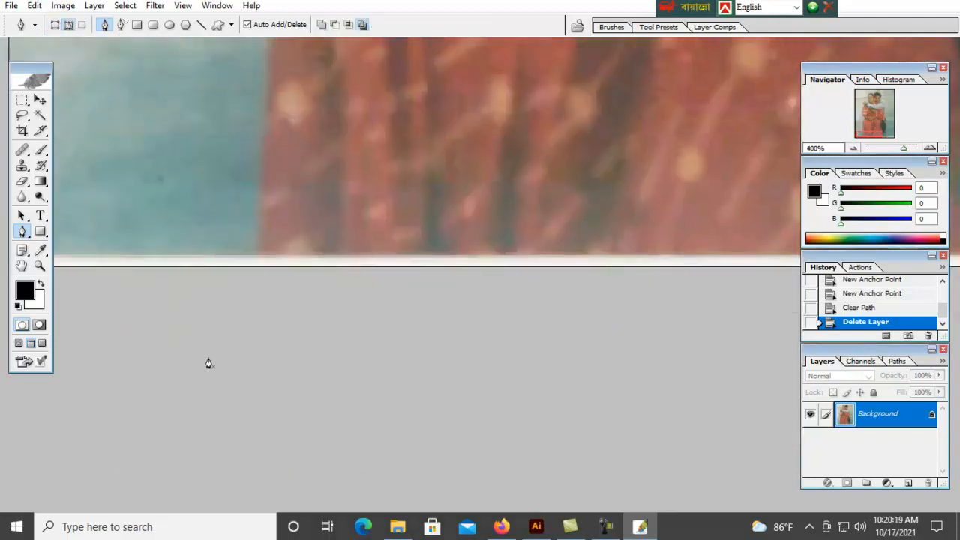
Start a work path just below the photo and trace the sari skirt's left edge upward from its lower corner
left_click(181, 369)
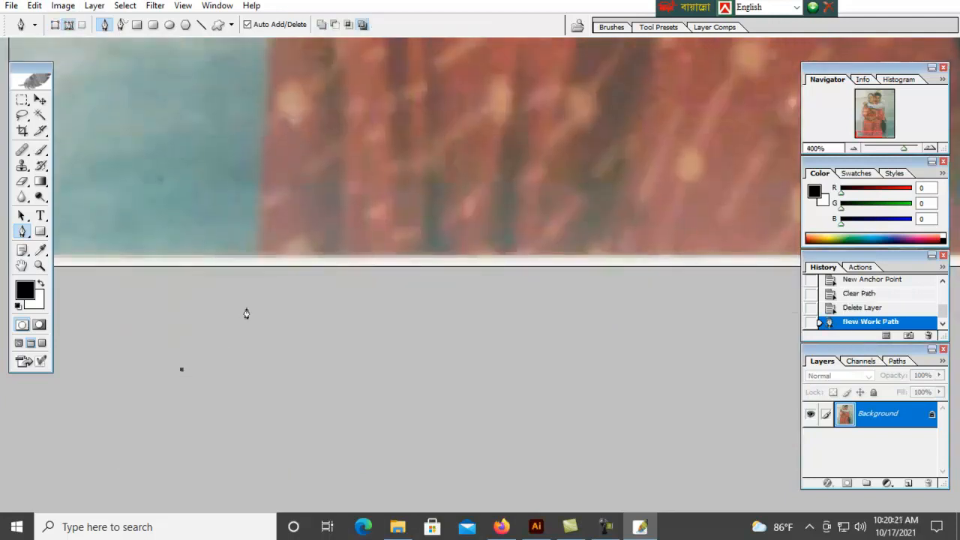
left_click(255, 256)
scroll(255, 285, "up", 3)
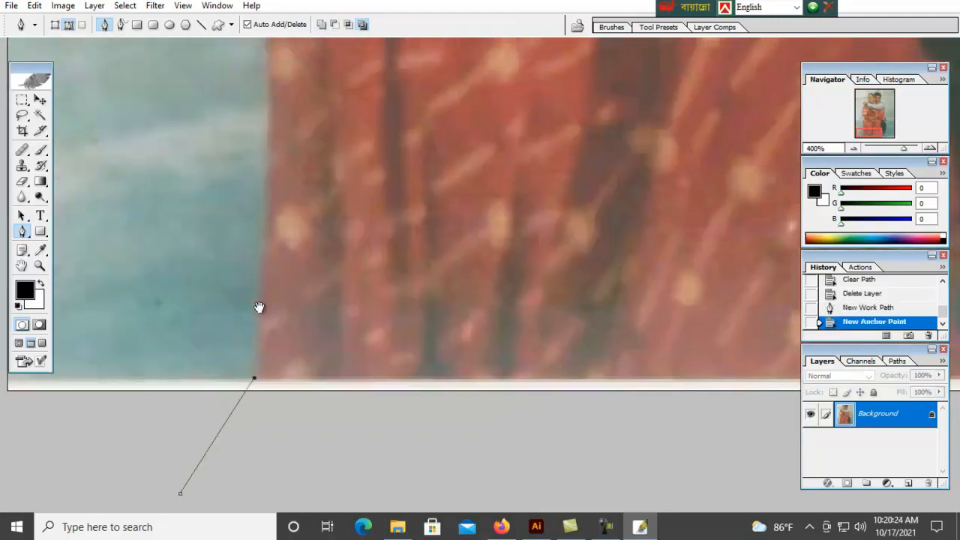
left_click_drag(263, 178, 266, 136)
scroll(272, 247, "up", 4)
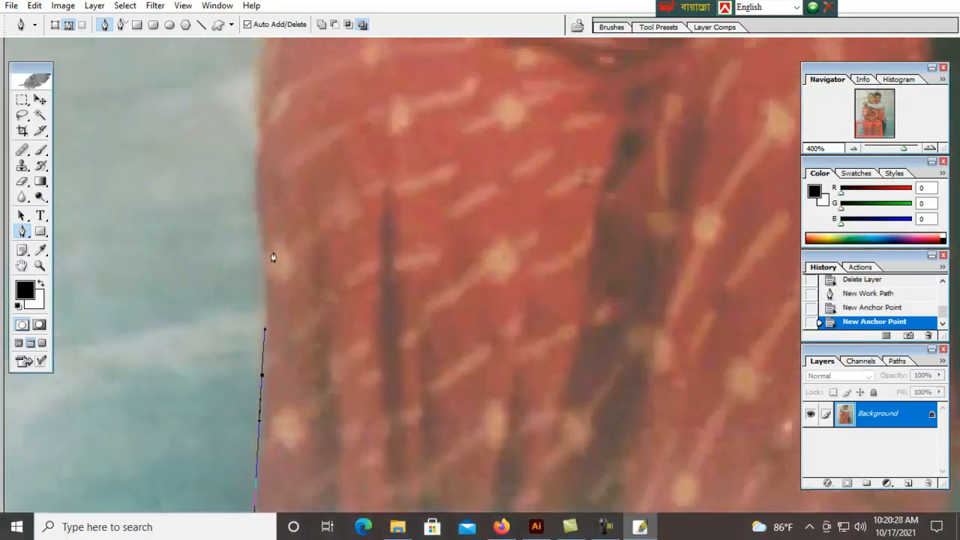
left_click(255, 177)
left_click(256, 162)
scroll(251, 180, "up", 4)
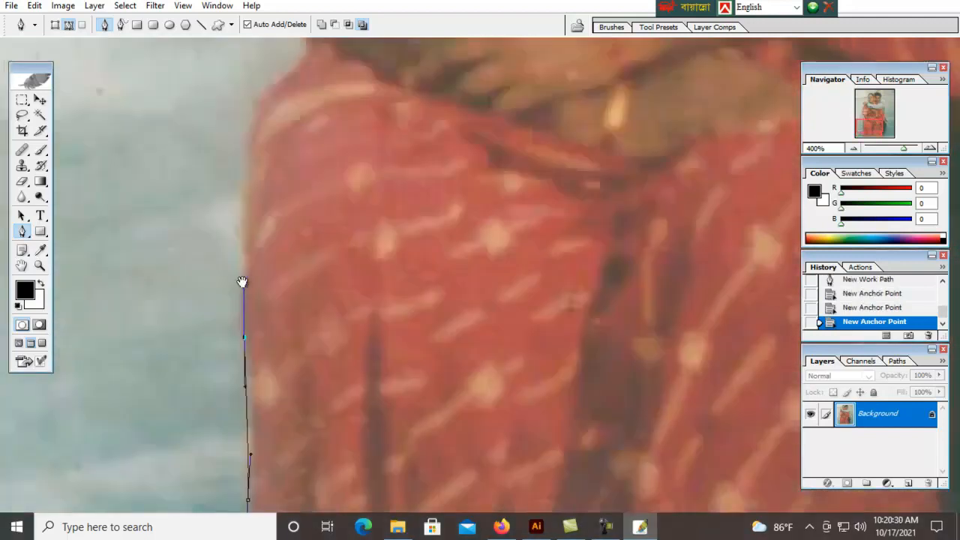
Continue the path around the sari over the knee to the woman's forearm, ending it with a corner anchor
left_click_drag(245, 185, 249, 144)
left_click_drag(254, 152, 218, 277)
left_click_drag(245, 222, 263, 198)
scroll(262, 198, "up", 2)
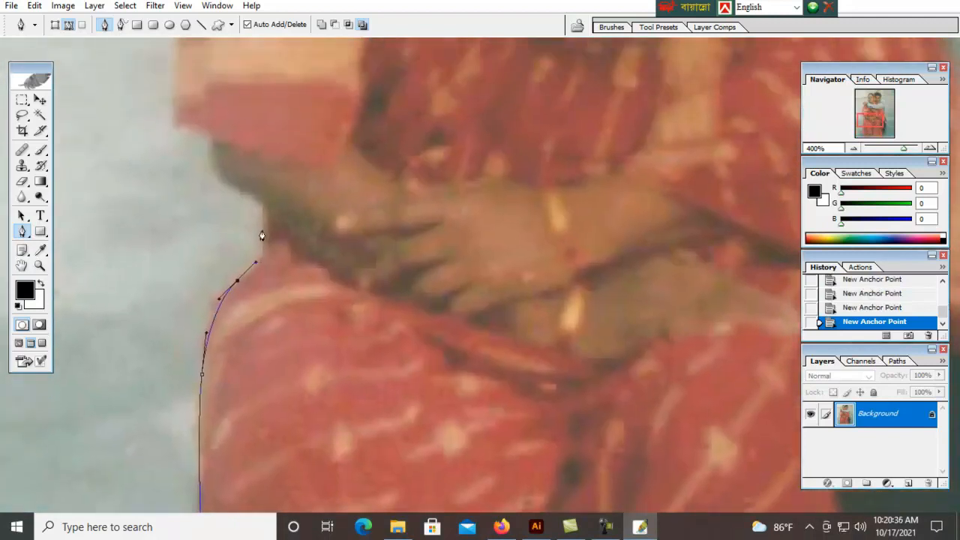
left_click_drag(264, 206, 261, 158)
left_click(263, 209)
key("alt")
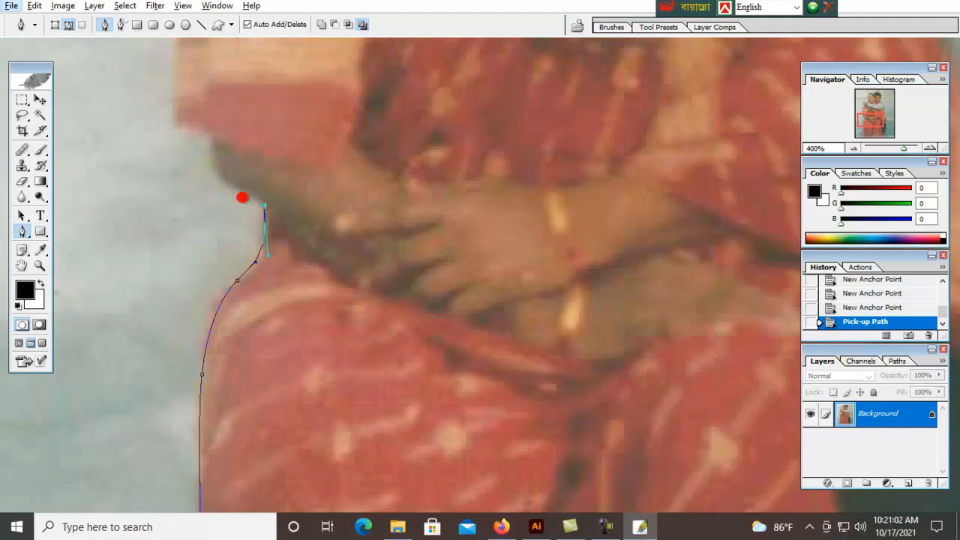
key("alt+space")
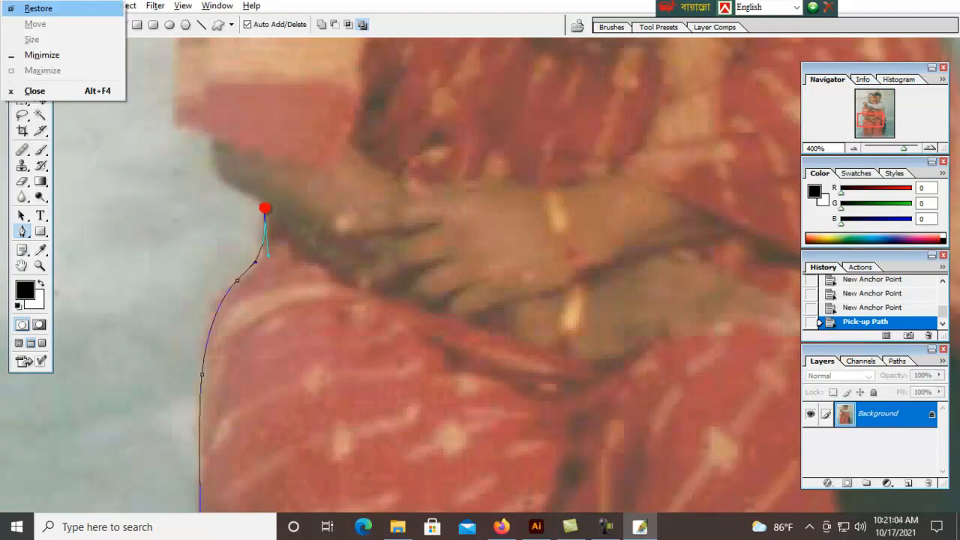
left_click(264, 206)
key("ctrl+z")
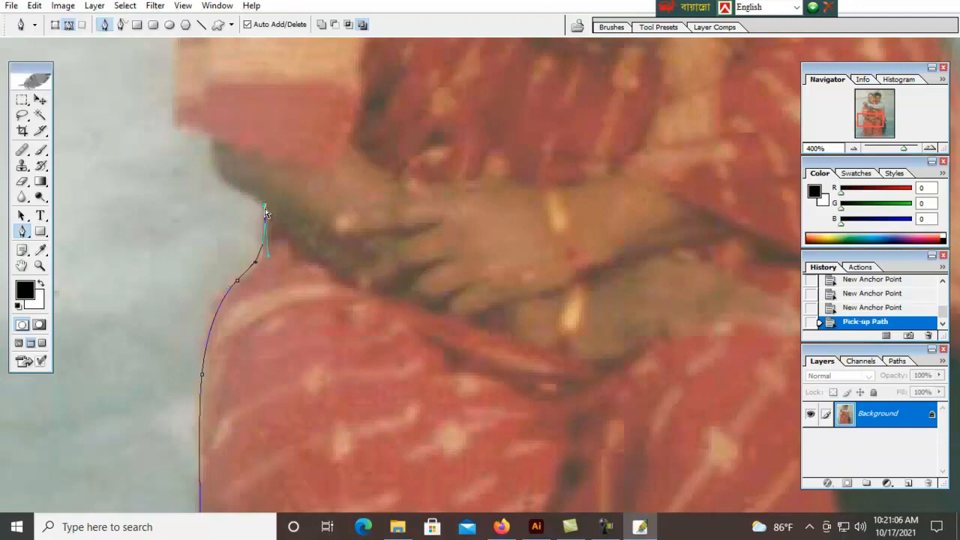
Trace the underside of the woman's forearm and the sleeve hem to the sleeve's outer corner, using corner anchors at the turns
left_click_drag(250, 207, 257, 259)
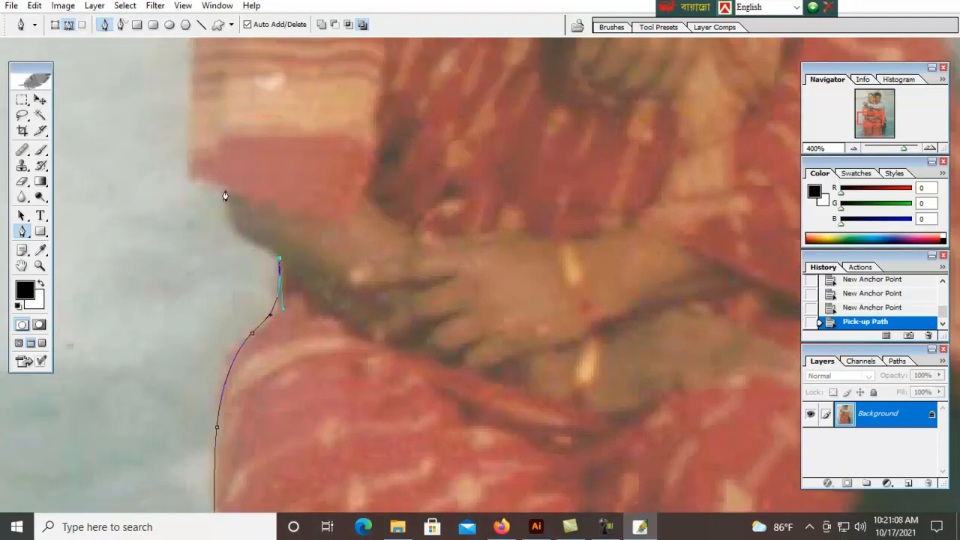
left_click_drag(225, 191, 220, 128)
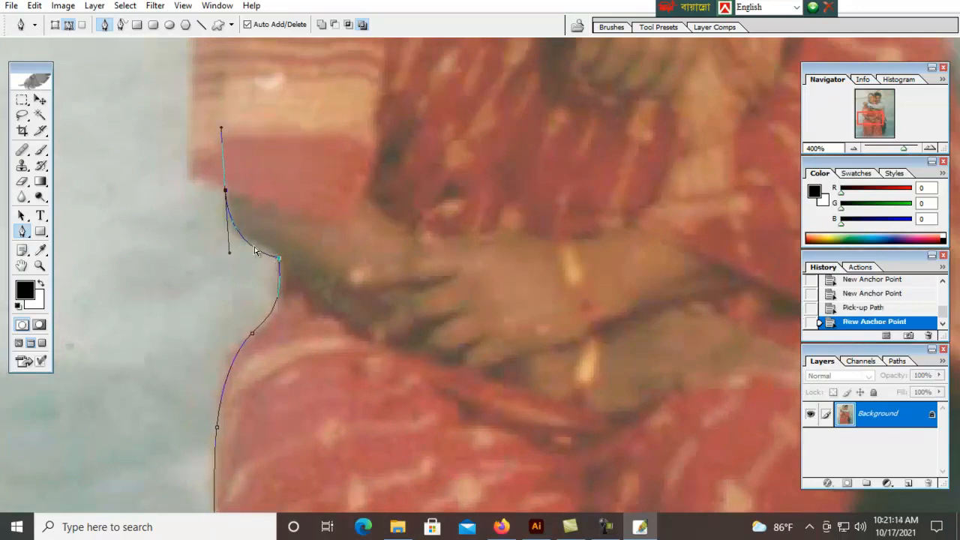
key("ctrl+z")
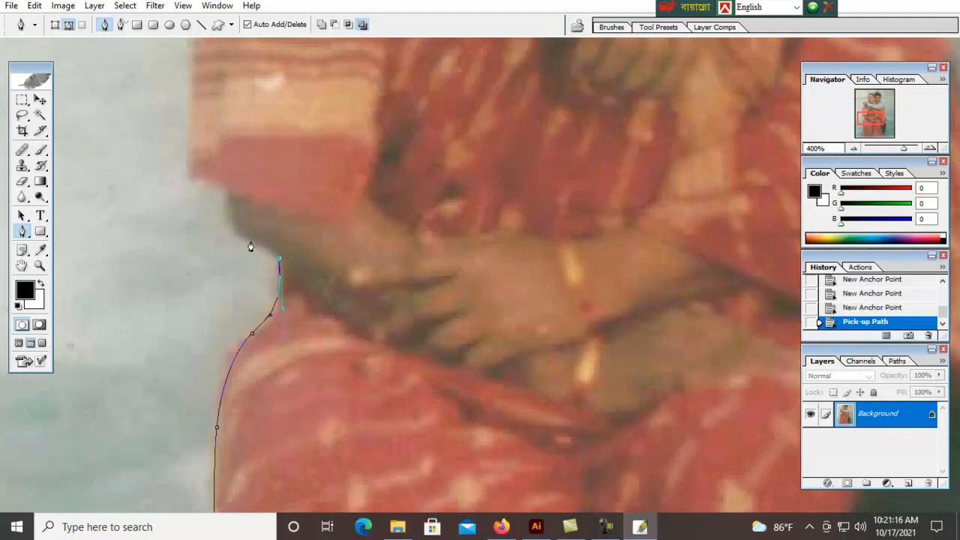
left_click(238, 237)
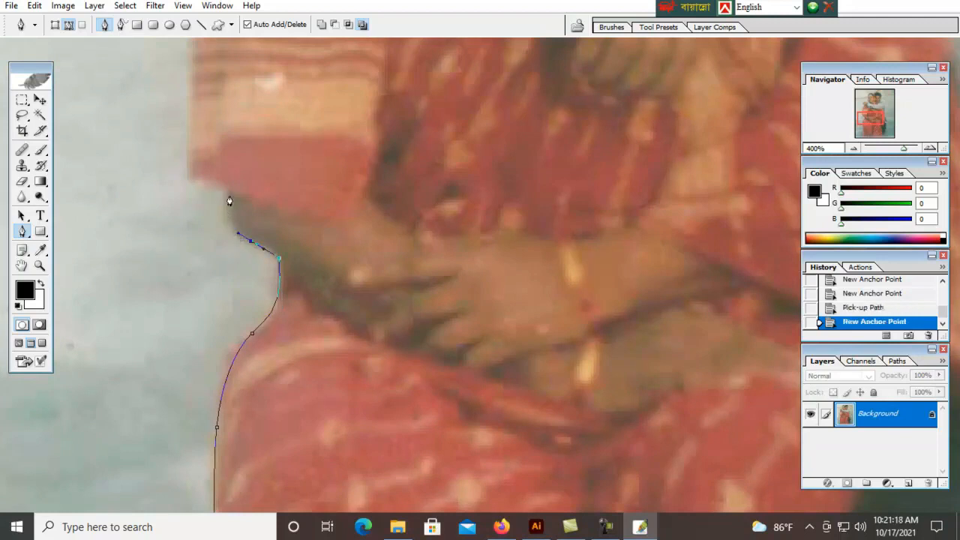
left_click_drag(225, 195, 222, 144)
left_click(226, 193, "alt")
left_click_drag(218, 224, 246, 281)
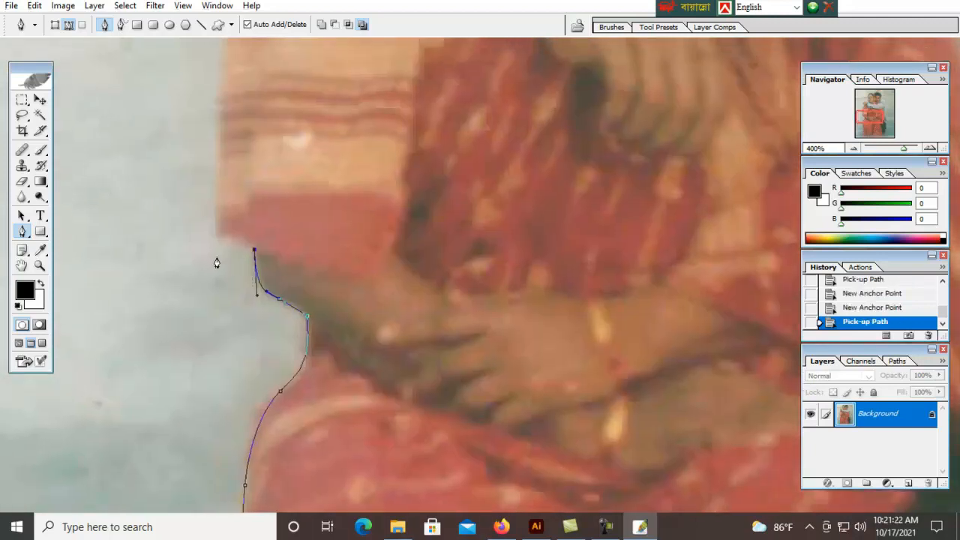
left_click(219, 240)
left_click(216, 239)
left_click(217, 240, "alt")
Trace the sleeve's curved outer edge and shoulder up to the fist, dropping the outgoing handle of the last anchor
left_click_drag(221, 197, 191, 343)
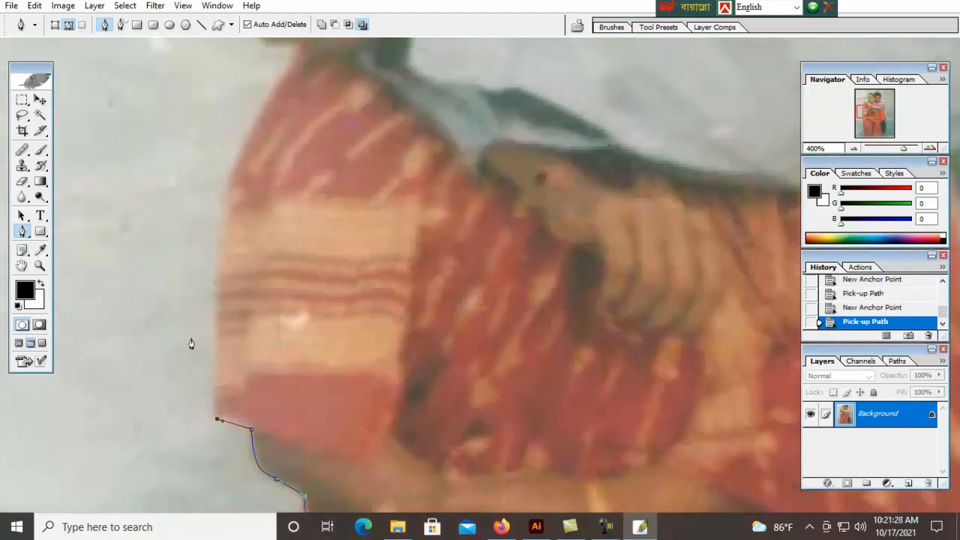
left_click_drag(216, 256, 208, 284)
left_click_drag(210, 246, 219, 182)
left_click_drag(241, 169, 209, 238)
left_click_drag(248, 172, 319, 111)
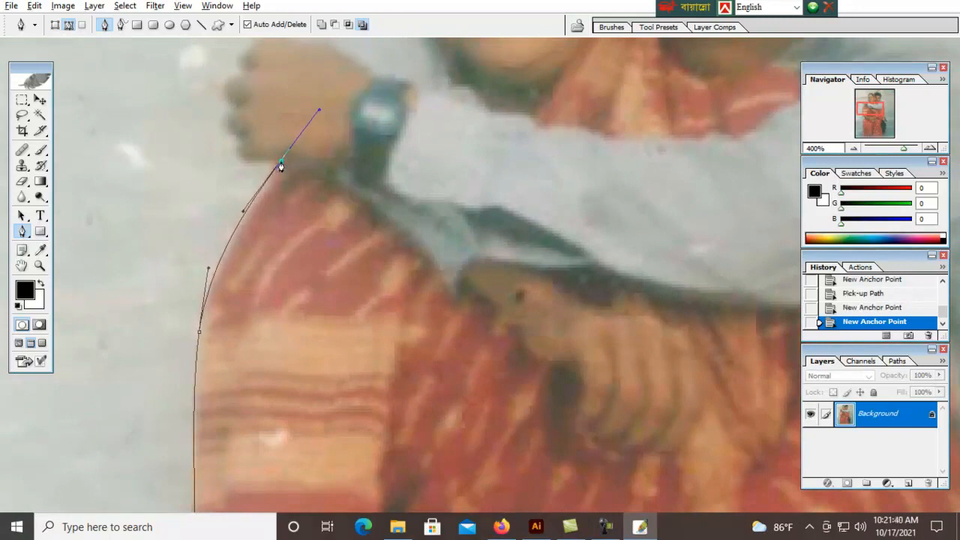
left_click(281, 162, "alt")
Outline the two lowest fingers of the fist with short curved segments and corner anchors between them
left_click_drag(241, 169, 284, 178)
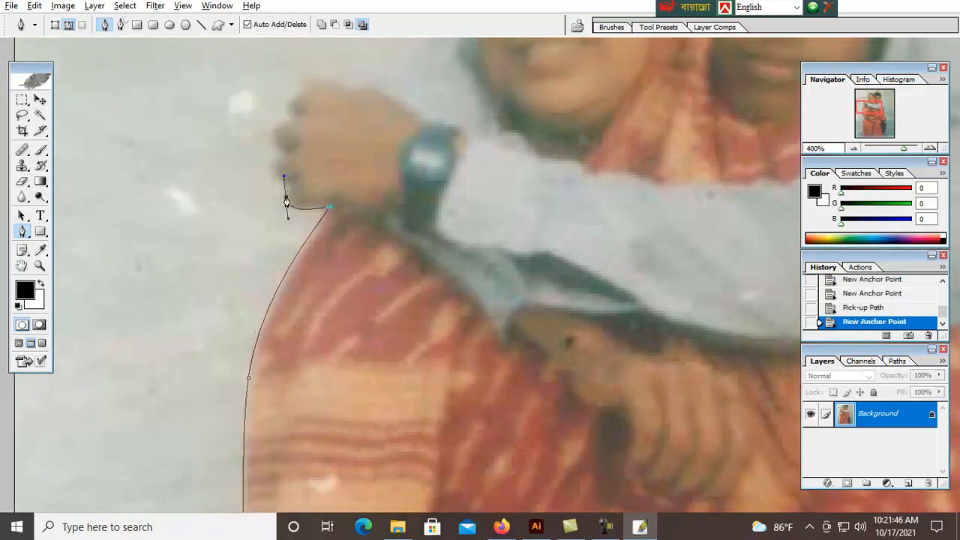
left_click(286, 199)
left_click(289, 184)
left_click(276, 180)
left_click(276, 179)
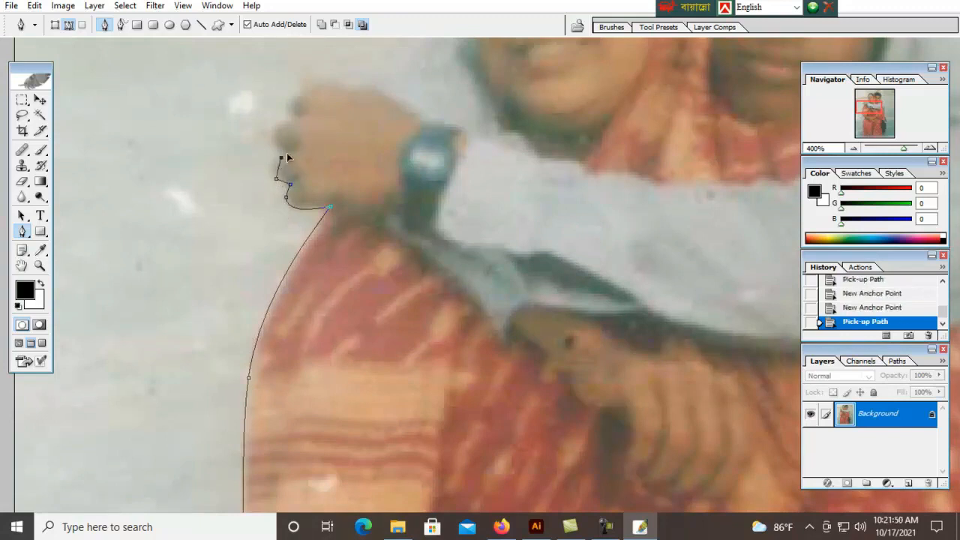
left_click(280, 161)
left_click(282, 159)
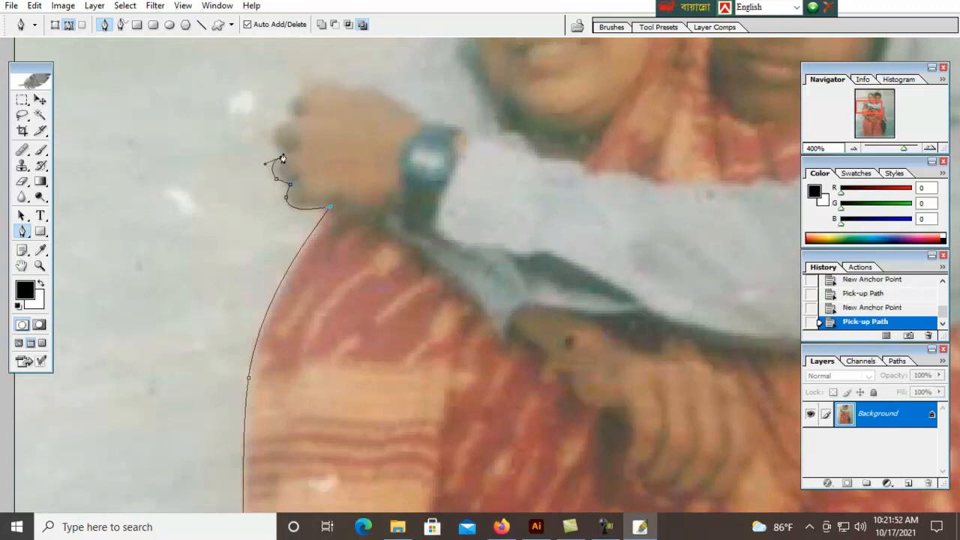
Outline the two upper fingers of the fist, placing corner anchors where the curves meet
left_click(283, 153)
mouse_move(277, 157)
left_mouse_down()
mouse_move(265, 197)
mouse_move(267, 168)
mouse_move(289, 157)
left_mouse_up()
left_click(285, 154)
left_click(280, 154)
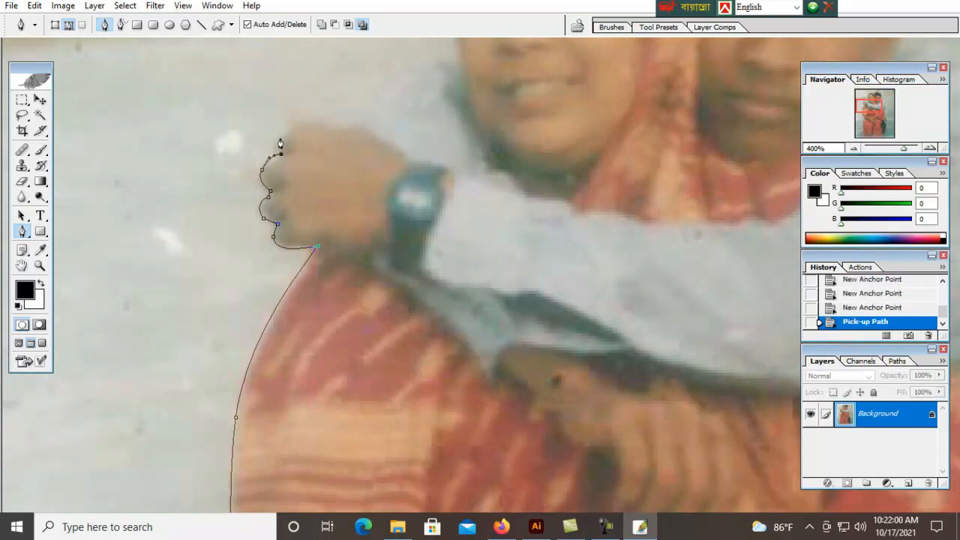
left_click(287, 135)
left_click_drag(308, 145, 292, 216)
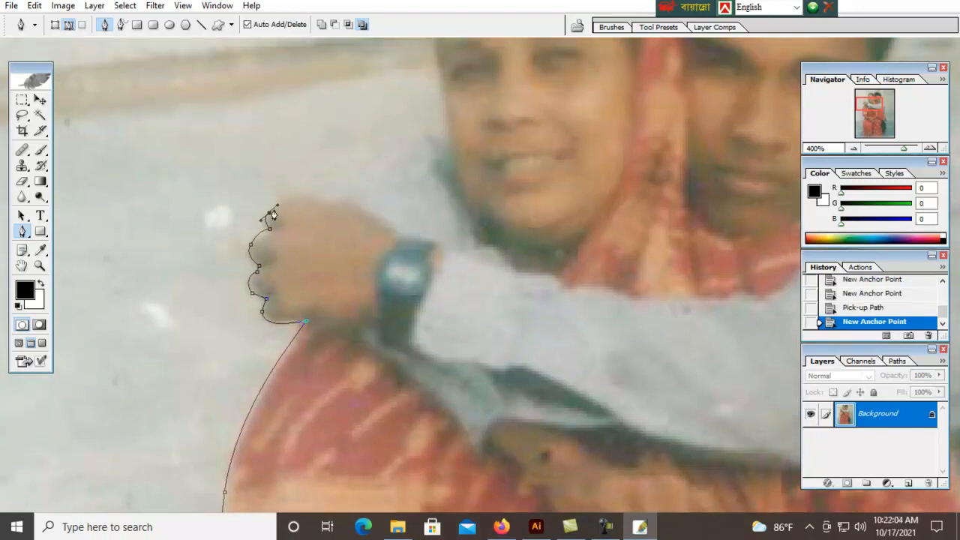
left_click(276, 213)
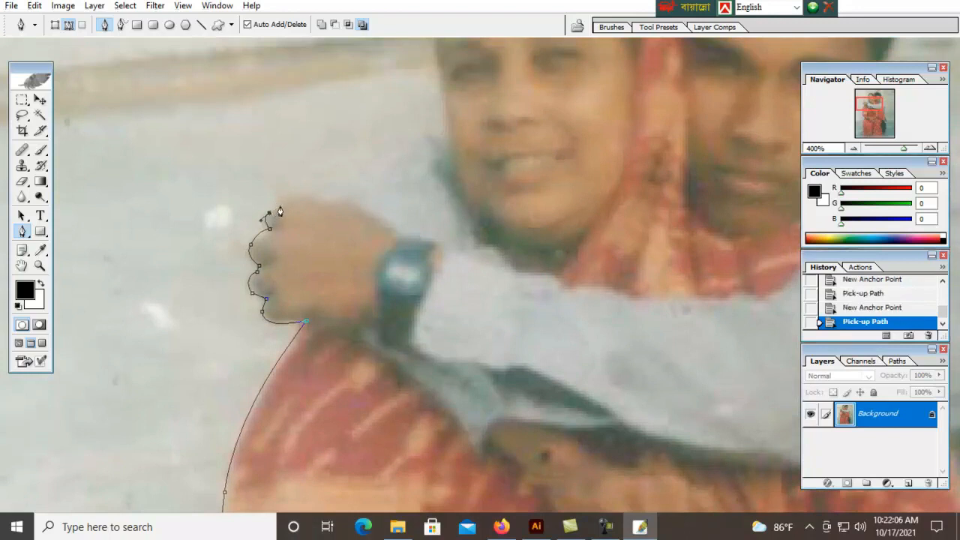
left_click_drag(279, 207, 280, 178)
left_click(279, 206, "alt")
Extend the path around the top of the fist and along the back of the hand, undoing the misplaced anchor near the watch
left_click(276, 187, "alt")
left_click(283, 181)
left_click(282, 181, "alt")
left_click(333, 195)
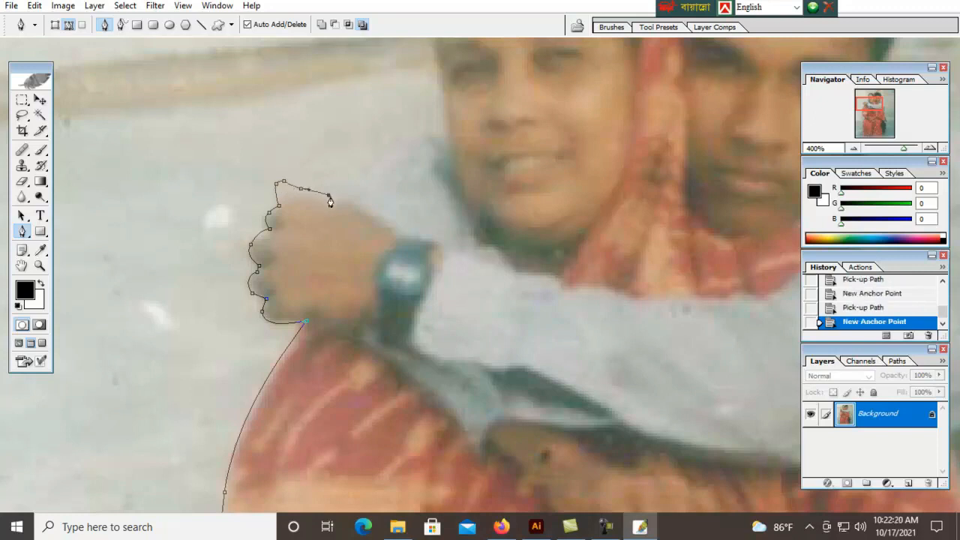
left_click_drag(373, 214, 382, 224)
key("ctrl+z")
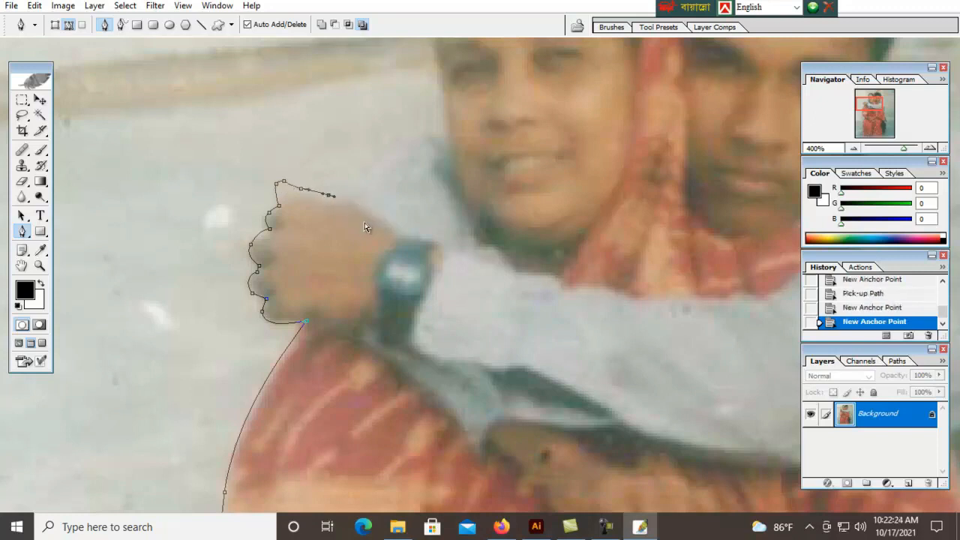
Curve the path from the back of the hand over the pale shirt to the woman's cheek, ending in a corner anchor
left_click_drag(353, 188, 304, 306)
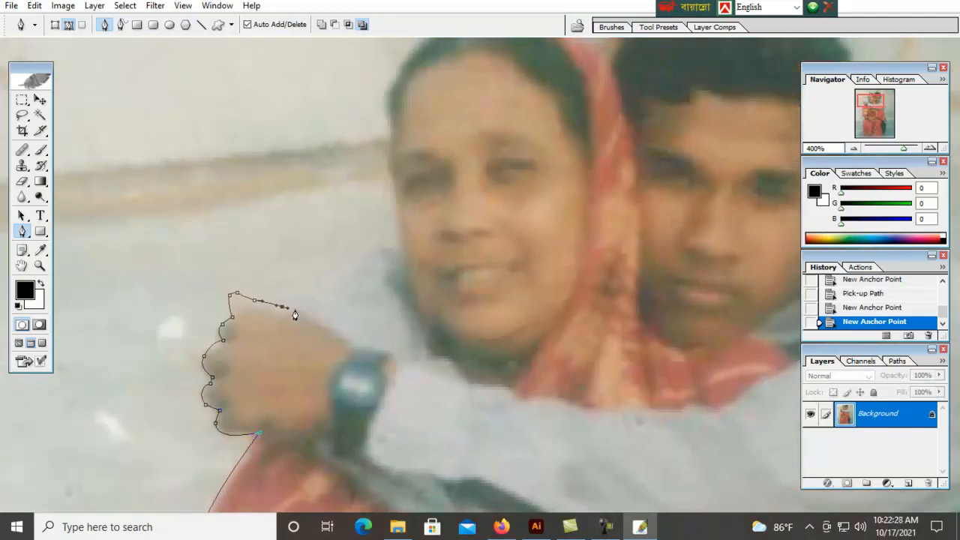
left_click_drag(294, 309, 235, 285)
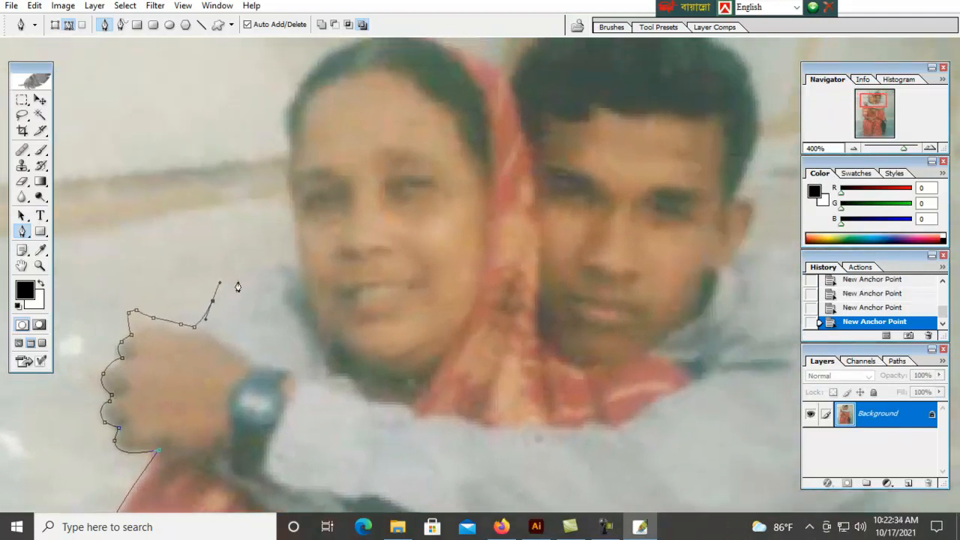
left_click_drag(300, 264, 282, 334)
left_click(300, 264, "alt")
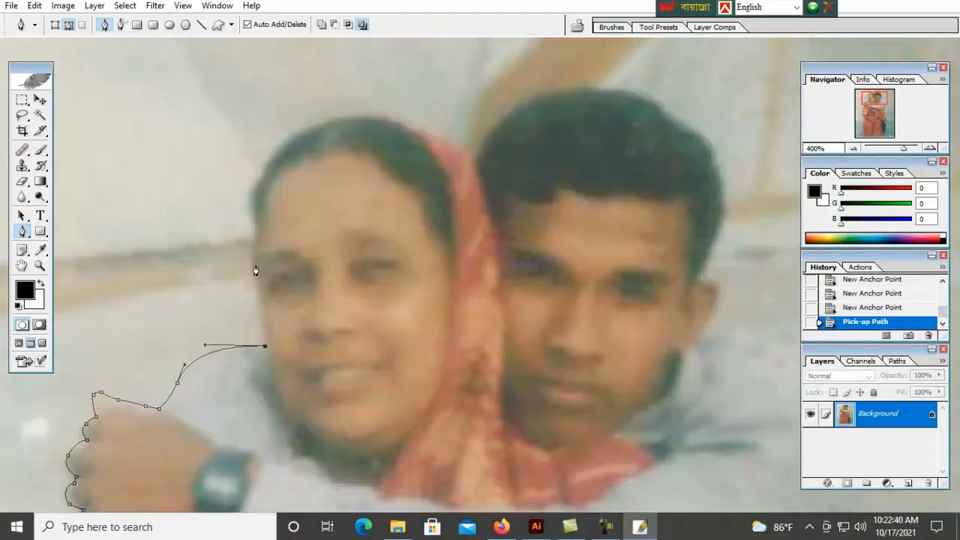
Curve the path from the woman's cheek over her hair and scarf to the man's hair, ending in a corner anchor
left_click_drag(255, 276, 208, 214)
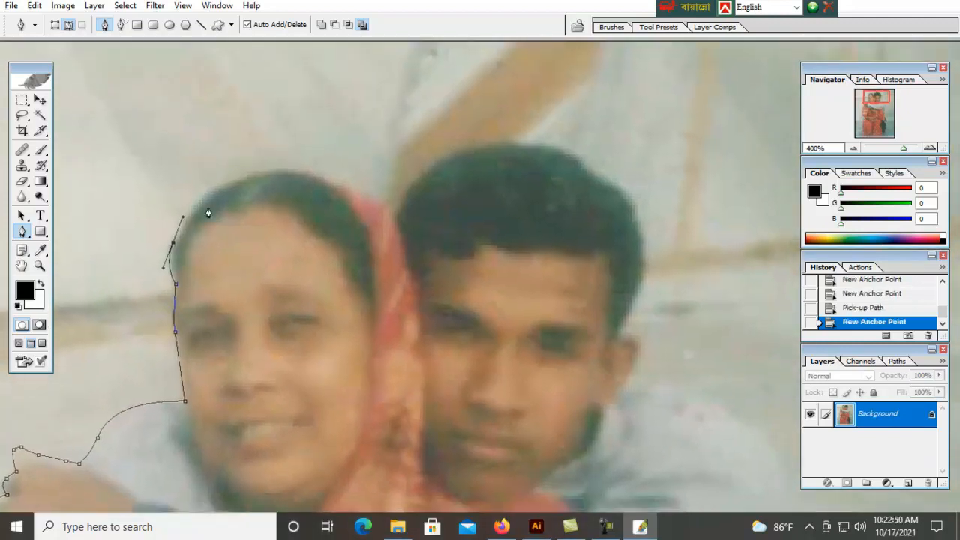
left_click_drag(290, 169, 375, 160)
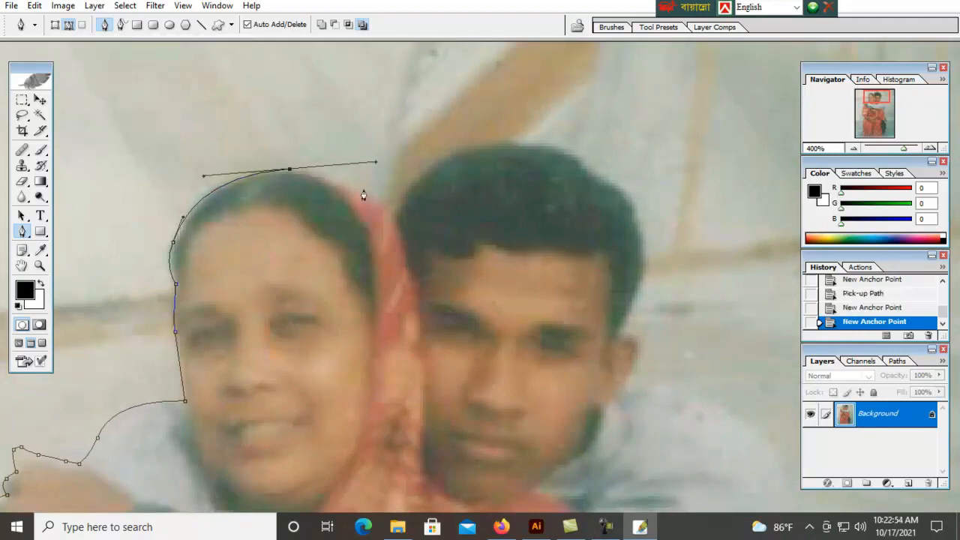
left_click(395, 204)
key("ctrl+z")
left_click(289, 172)
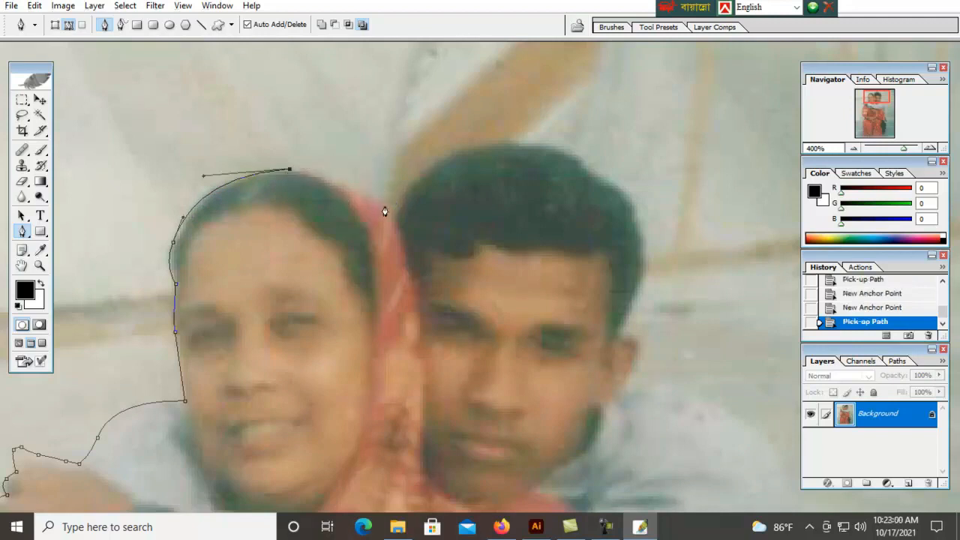
left_click_drag(393, 202, 466, 242)
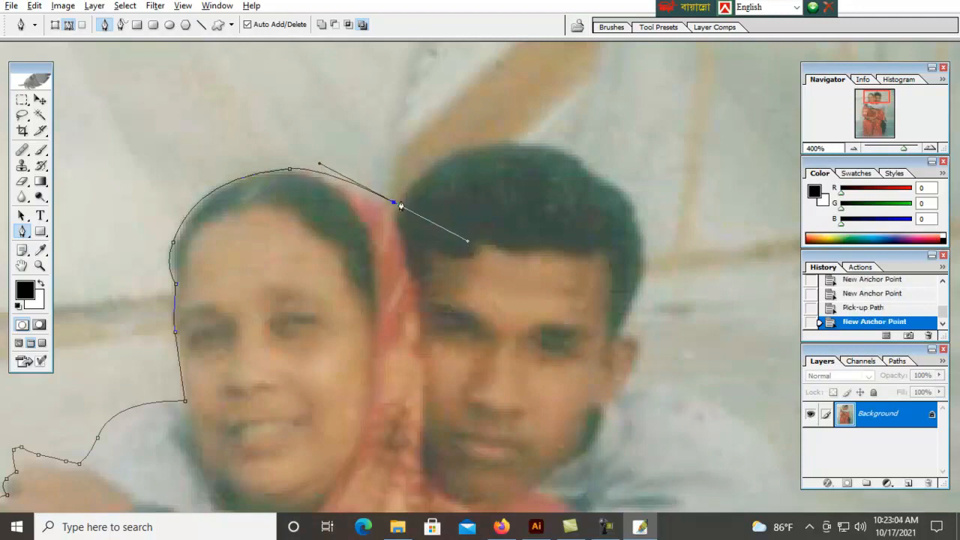
left_click(394, 202)
Trace around the man's hair with curved segments down to the top of his ear, adding corner anchors where the outline turns
left_click_drag(429, 195, 360, 237)
left_click_drag(391, 191, 416, 184)
mouse_move(504, 215)
left_mouse_down()
mouse_move(449, 196)
mouse_move(502, 220)
left_mouse_up()
left_click(504, 218)
left_click(507, 227)
left_click_drag(515, 285, 489, 238)
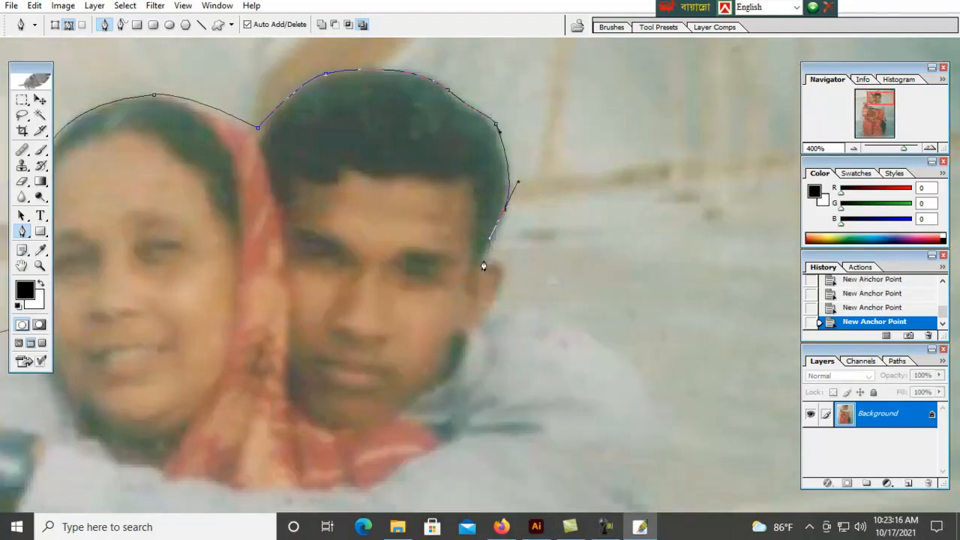
Curve the path around the man's ear, over his shoulder and down the outer edge of his pale shirt
left_click_drag(511, 271, 473, 194)
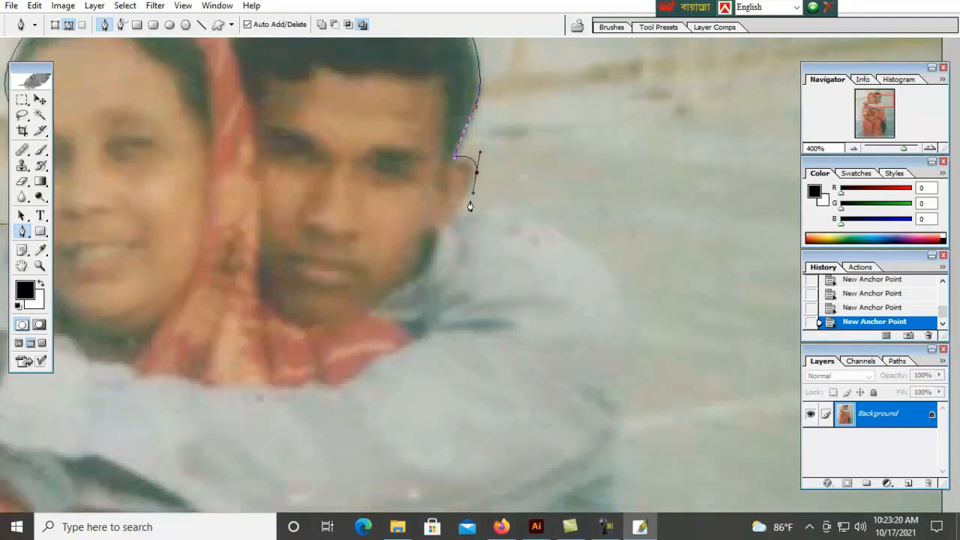
left_click_drag(514, 219, 467, 172)
left_click_drag(550, 218, 550, 185)
left_click_drag(546, 260, 546, 192)
left_click_drag(530, 299, 529, 315)
left_click_drag(534, 349, 528, 198)
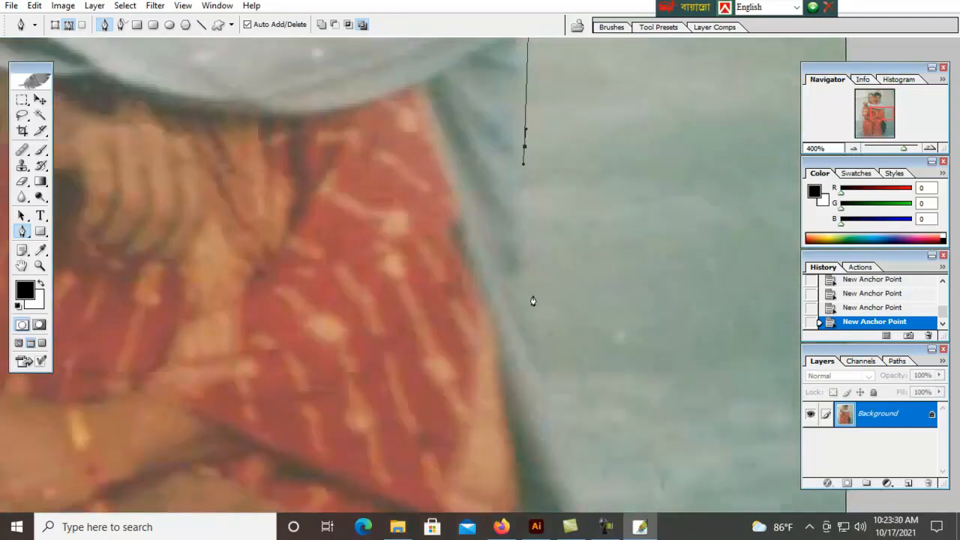
Extend the path down the hanging side of the shirt and around its hem to a corner anchor at the dark trousers
left_click_drag(537, 300, 489, 202)
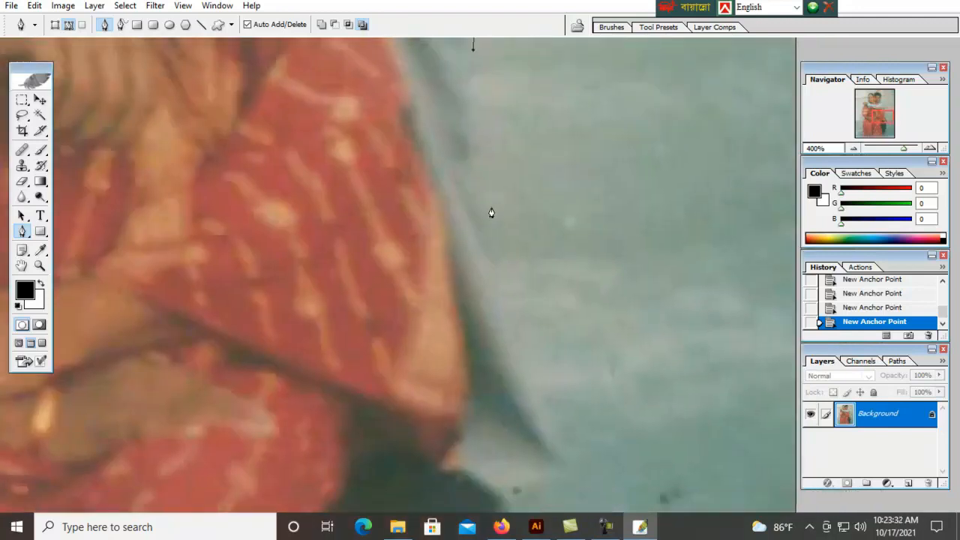
key("ctrl+minus")
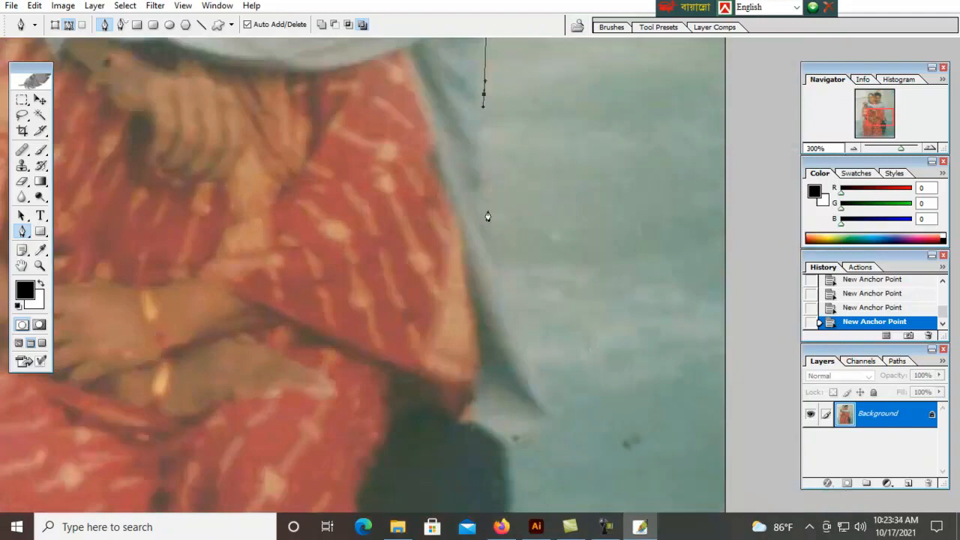
left_click_drag(481, 202, 483, 212)
left_click_drag(533, 350, 534, 361)
scroll(540, 382, "down", 2)
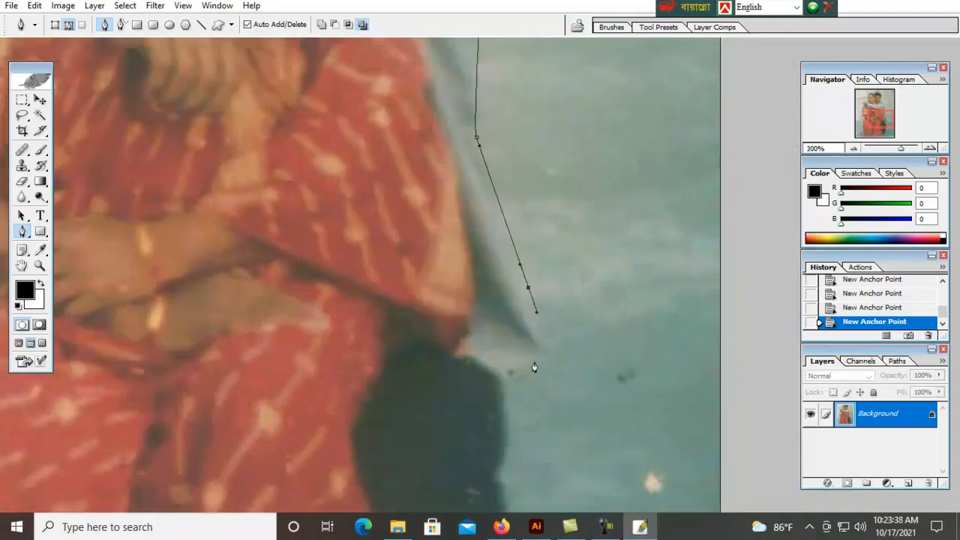
left_click_drag(505, 381, 442, 378)
left_click(505, 382)
Outline the dark trousers and the lower sari edge with corner anchors between curves, running the path past the photo's bottom border
left_click_drag(563, 401, 554, 229)
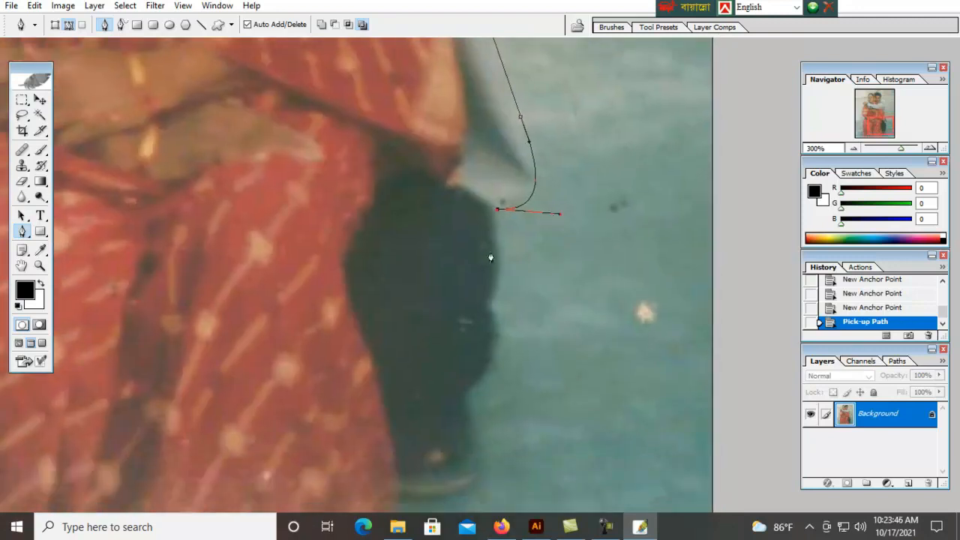
left_click_drag(490, 302, 515, 239)
left_click(490, 303, "alt")
left_click_drag(476, 296, 433, 323)
left_click(476, 298, "alt")
left_click_drag(483, 374, 388, 328)
left_click(416, 338, "alt")
left_click(406, 379)
left_click_drag(433, 443, 437, 453)
Route the path with straight segments around the outside of the whole photo and close it at its starting anchor
key("ctrl+minus")
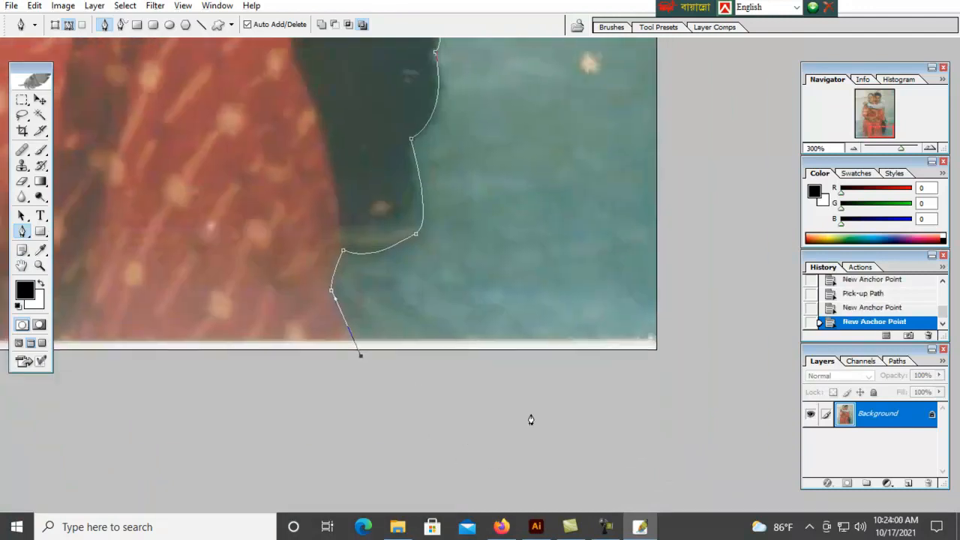
key("ctrl+minus")
key("ctrl+minus")
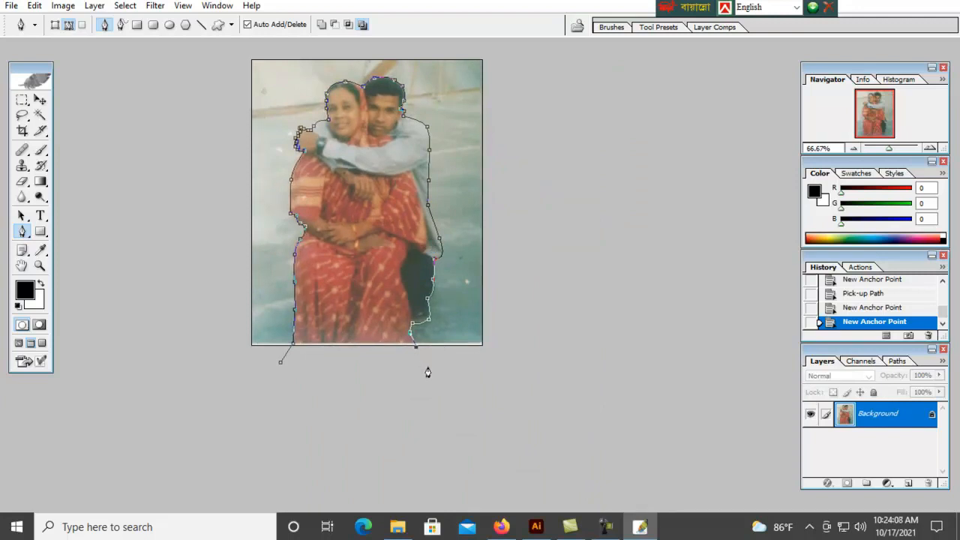
left_click(437, 379)
left_click(536, 363)
scroll(532, 225, "up", 2)
left_click(533, 105)
left_click(413, 86)
left_click(234, 90)
left_click(205, 149)
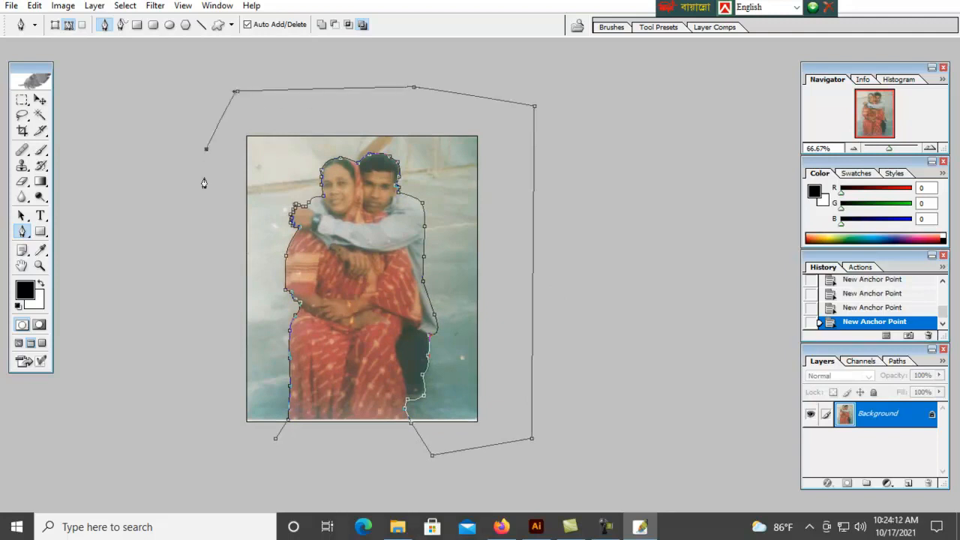
scroll(204, 240, "down", 1)
left_click(188, 296)
left_click(216, 374)
left_click(233, 401)
left_click(273, 416)
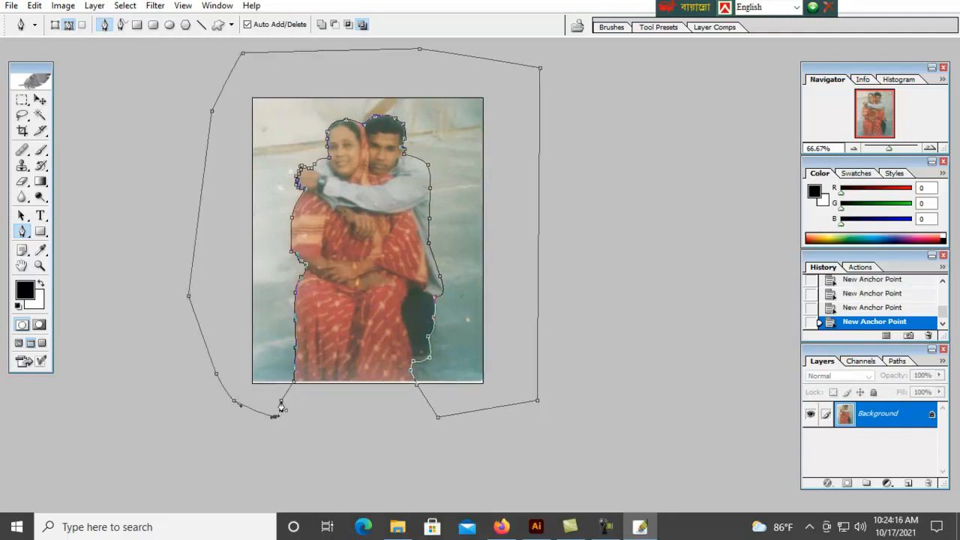
left_click(280, 406)
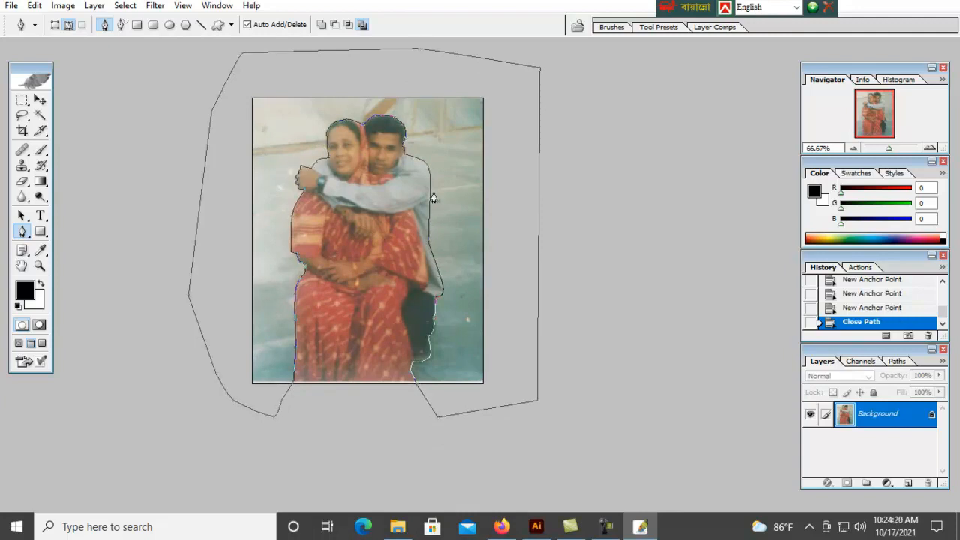
Make a new anti-aliased selection from the closed path with a feather radius of 1 pixel
right_click(436, 152)
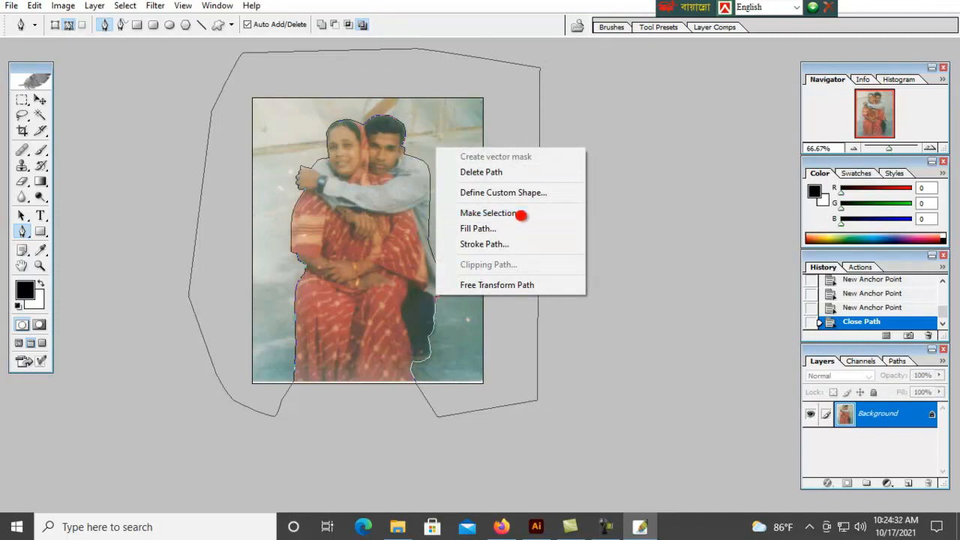
left_click(513, 214)
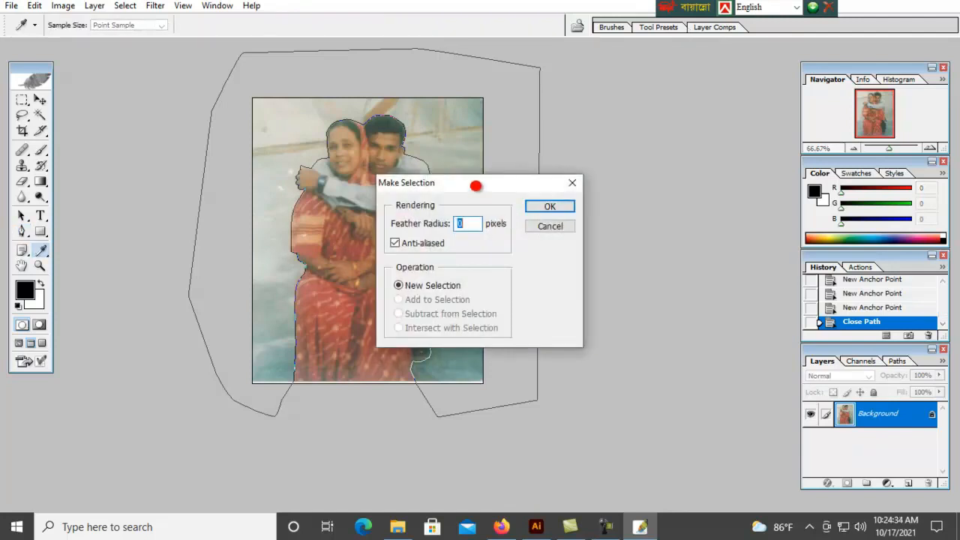
left_click_drag(475, 185, 514, 154)
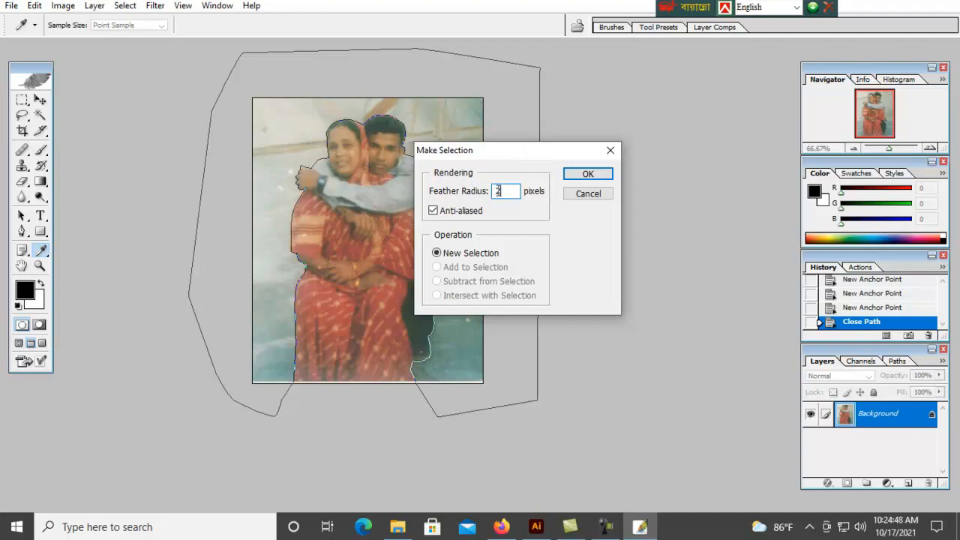
double_click(502, 192)
type("1")
left_click(588, 175)
left_click(587, 174)
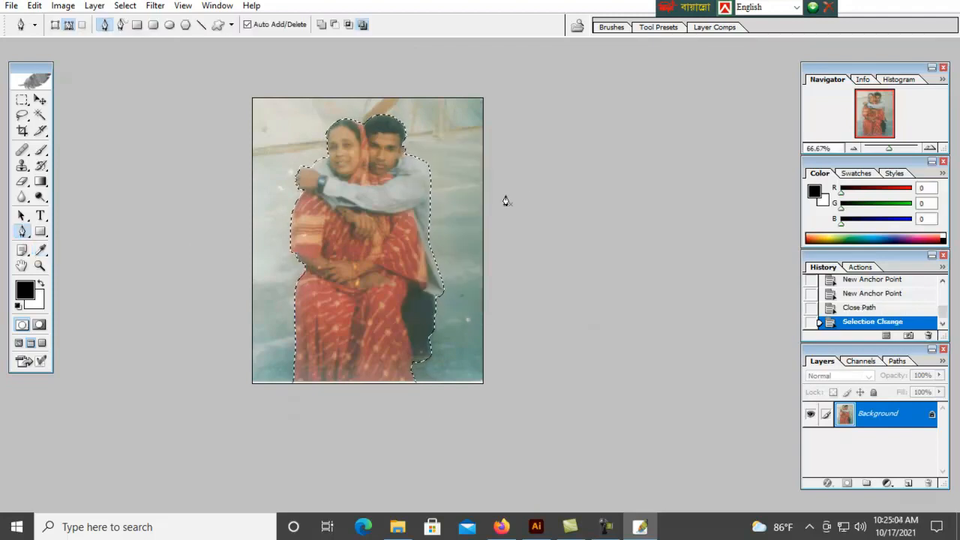
Convert the locked Background into a regular layer, keeping the default name, Normal mode and 100% opacity
left_click(916, 360)
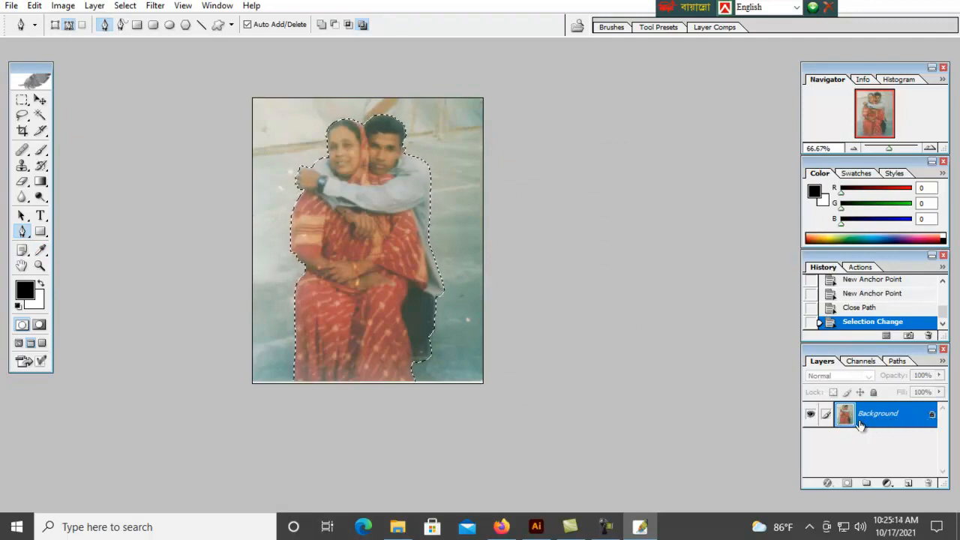
double_click(931, 418)
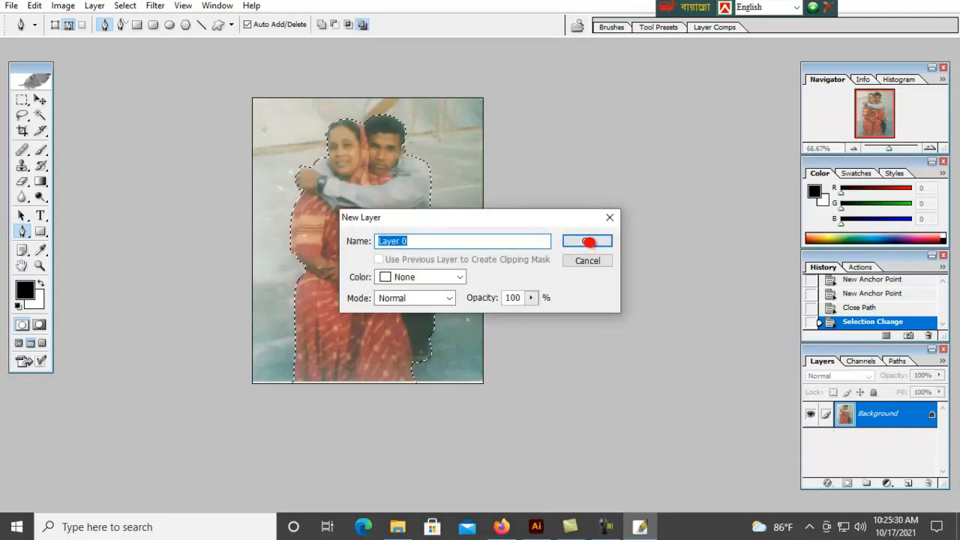
left_click(588, 242)
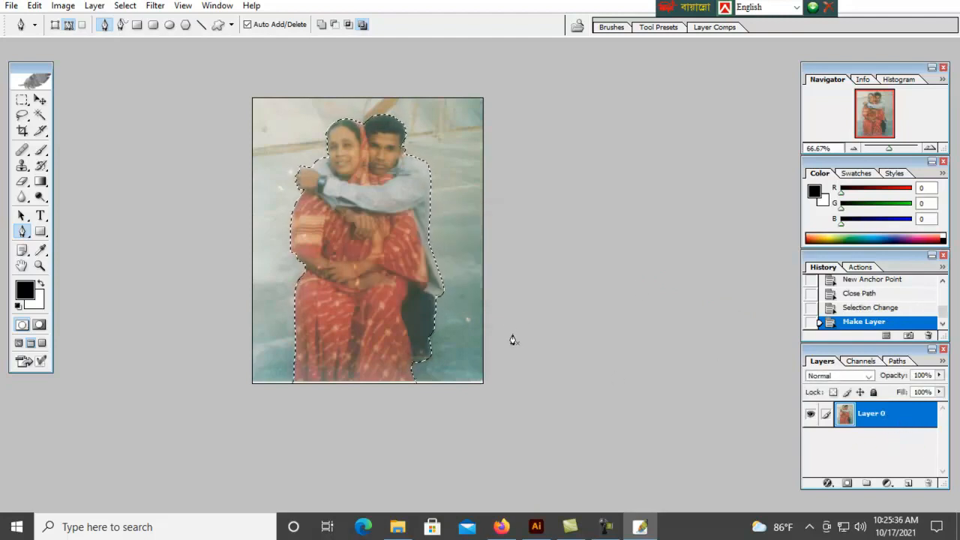
Try clearing the background and, with the selection inverted, the two people, undoing both deletions and inverting the selection back
key("Delete")
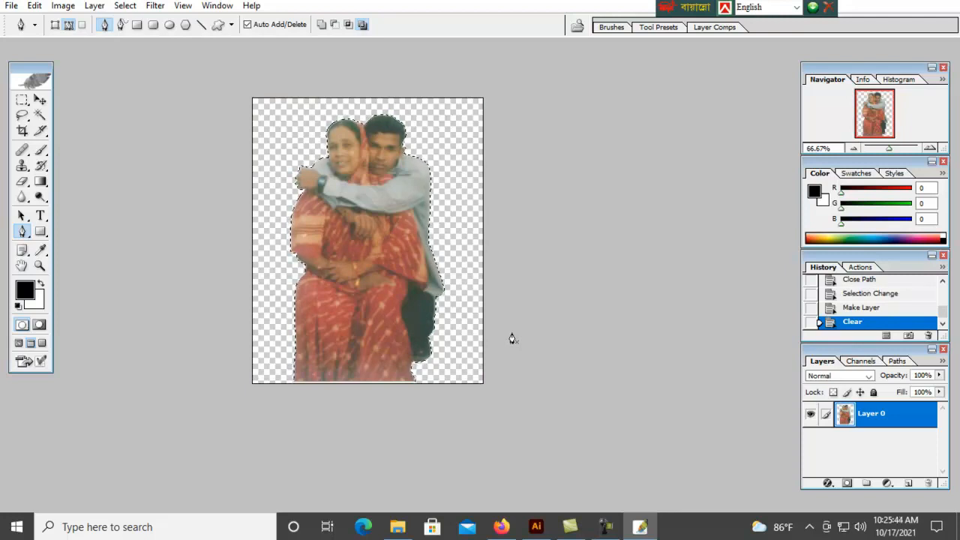
key("ctrl+z")
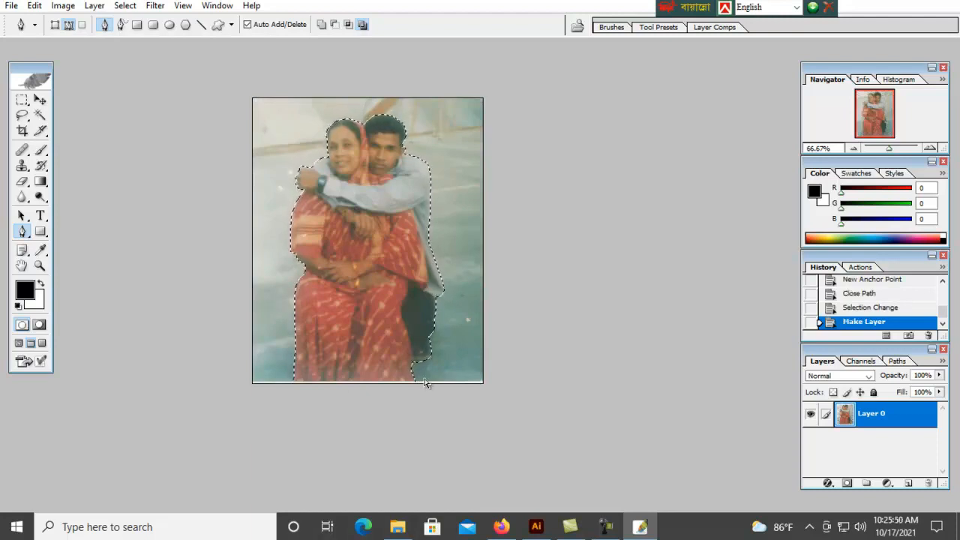
key("ctrl+shift+i")
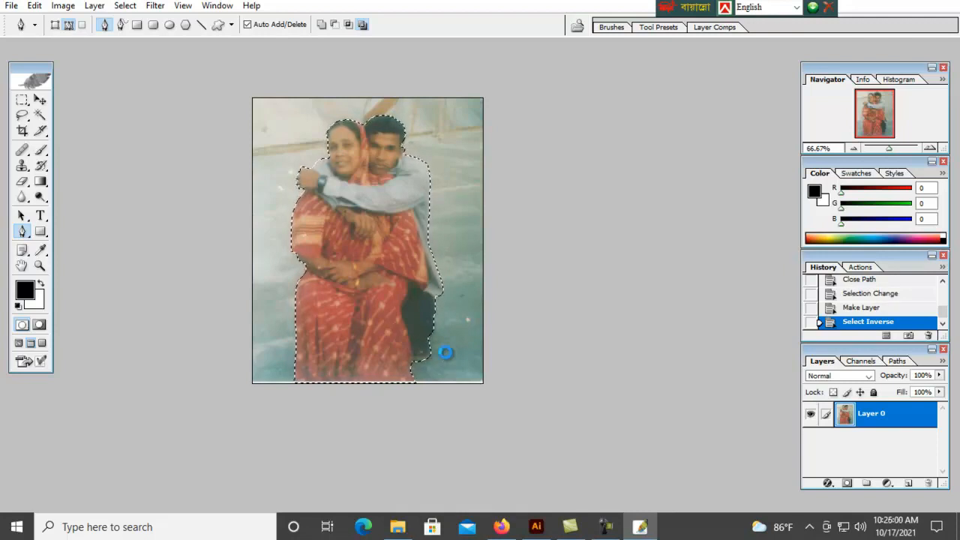
key("Delete")
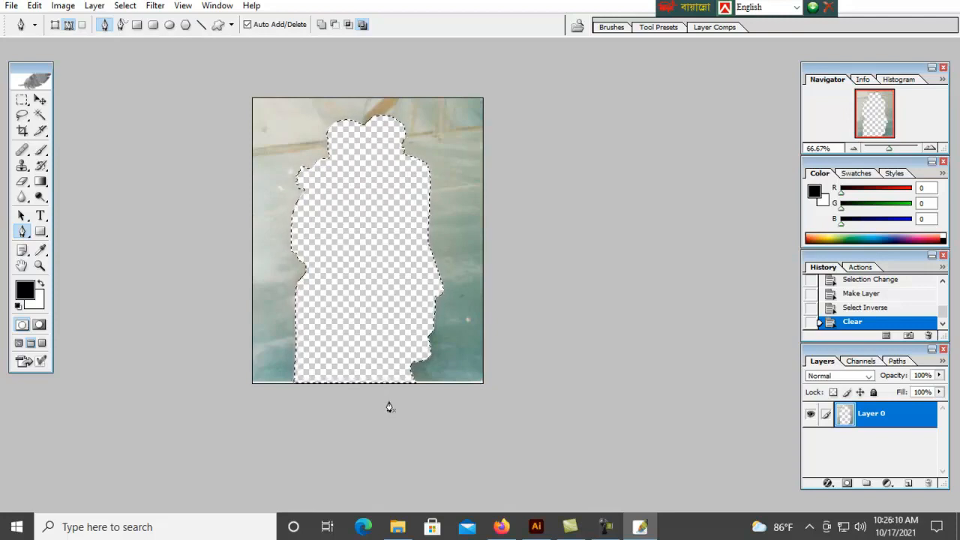
key("ctrl+z")
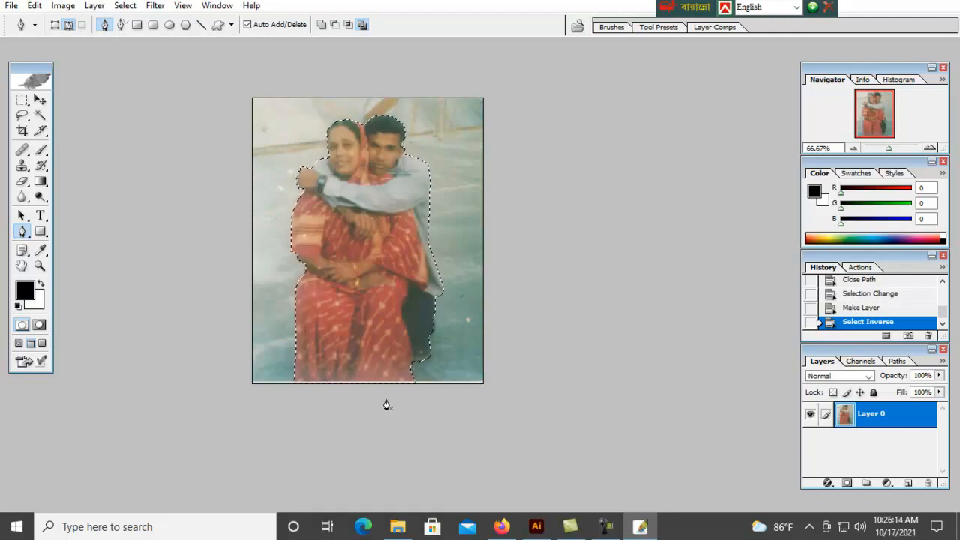
key("ctrl+shift+i")
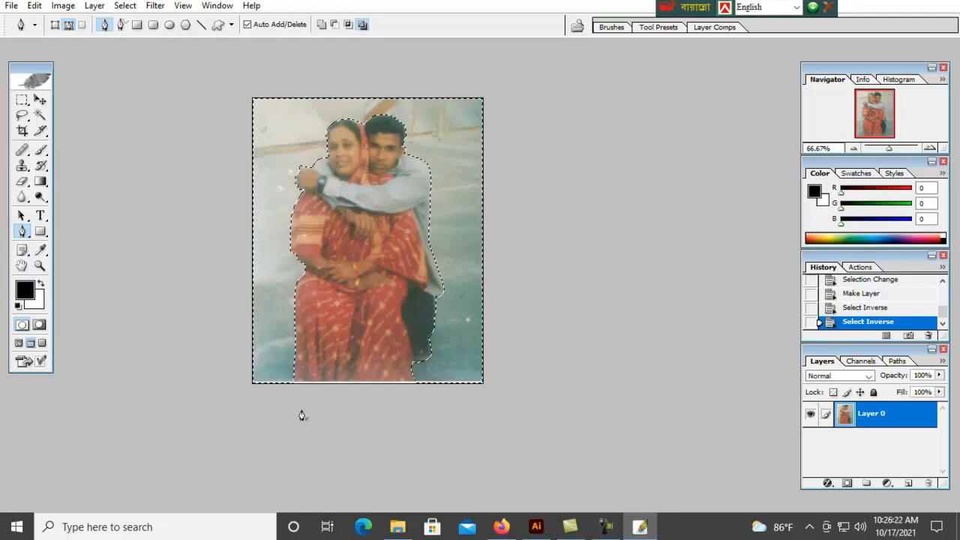
Delete the selected background around the two people and deselect
key("Delete")
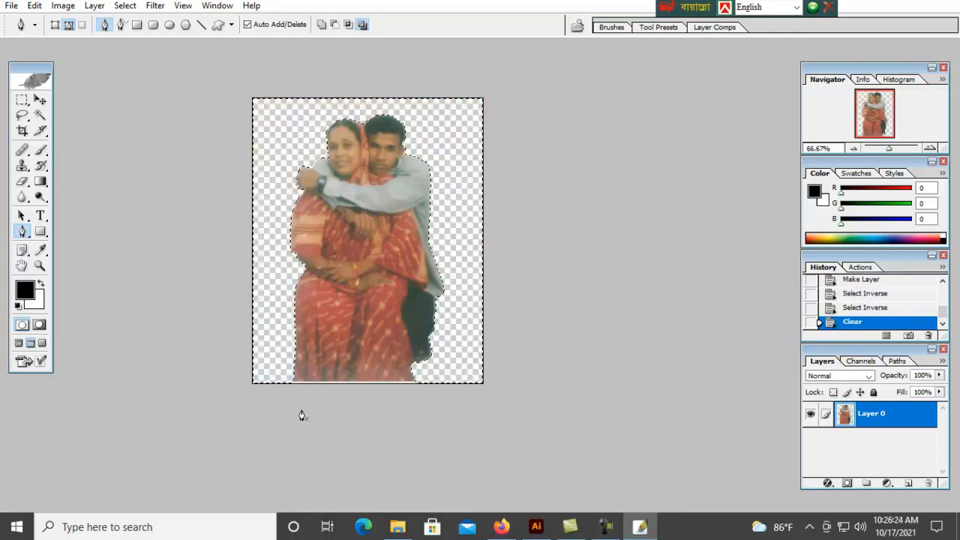
key("ctrl+d")
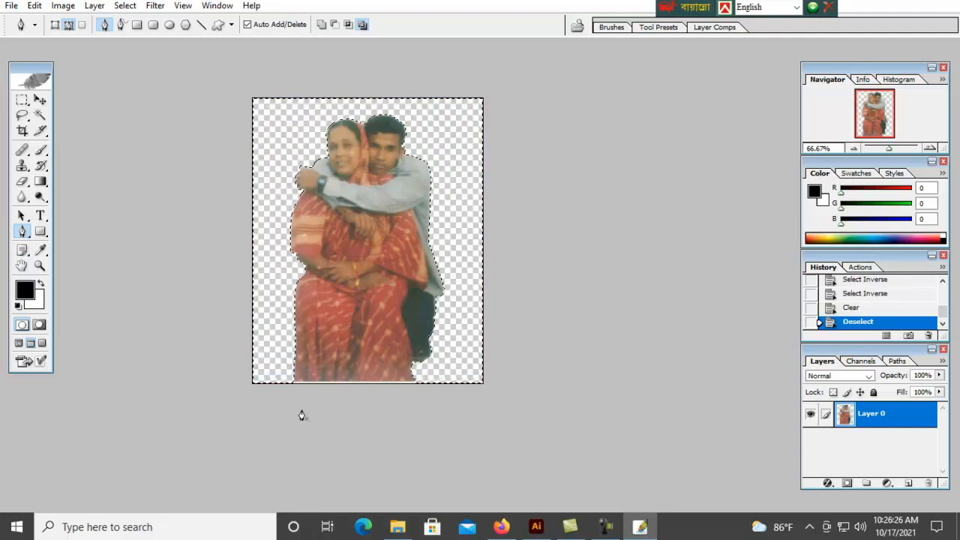
Inspect the cutout edges around the sari sleeve, the fist and the faces up close and at full view
key("ctrl+plus")
key("ctrl+minus")
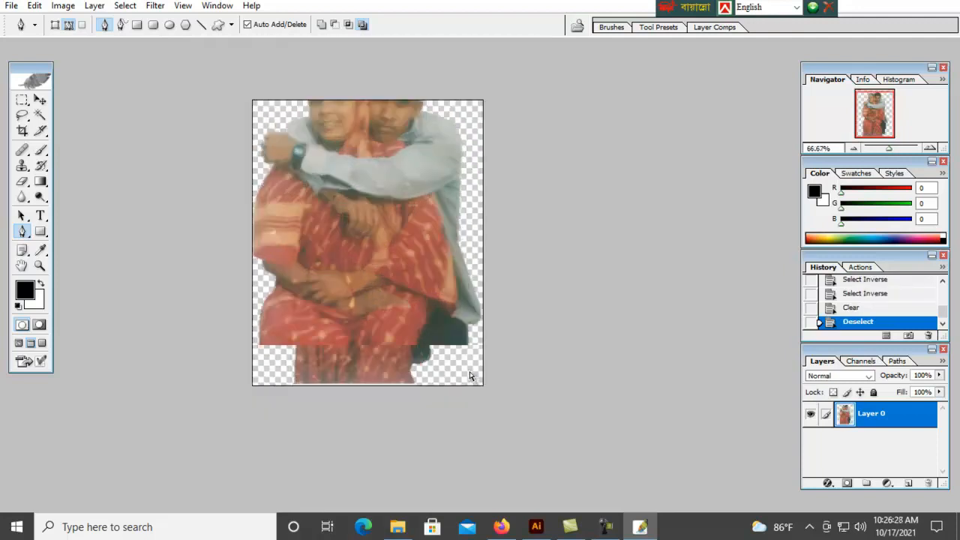
key("ctrl+minus")
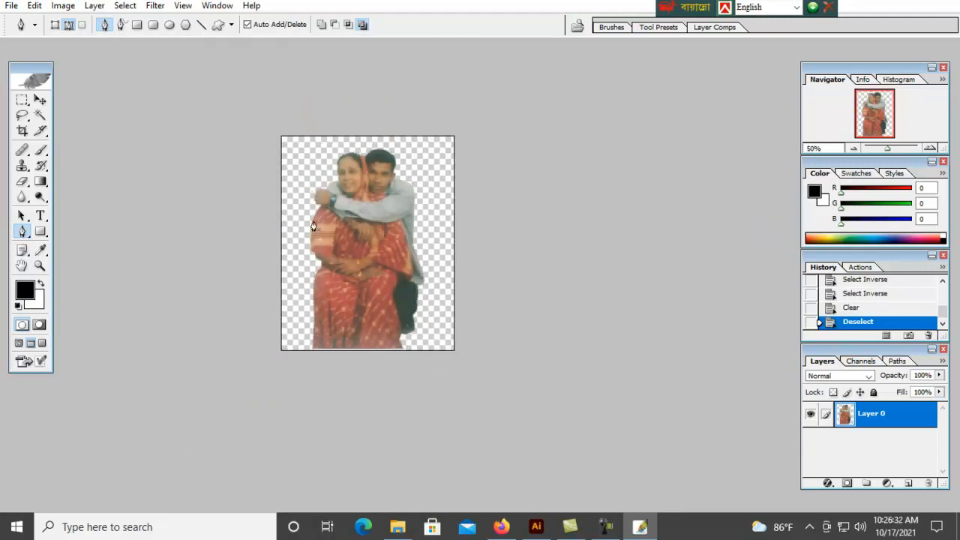
key("ctrl+plus")
key("ctrl+plus")
key("ctrl+plus")
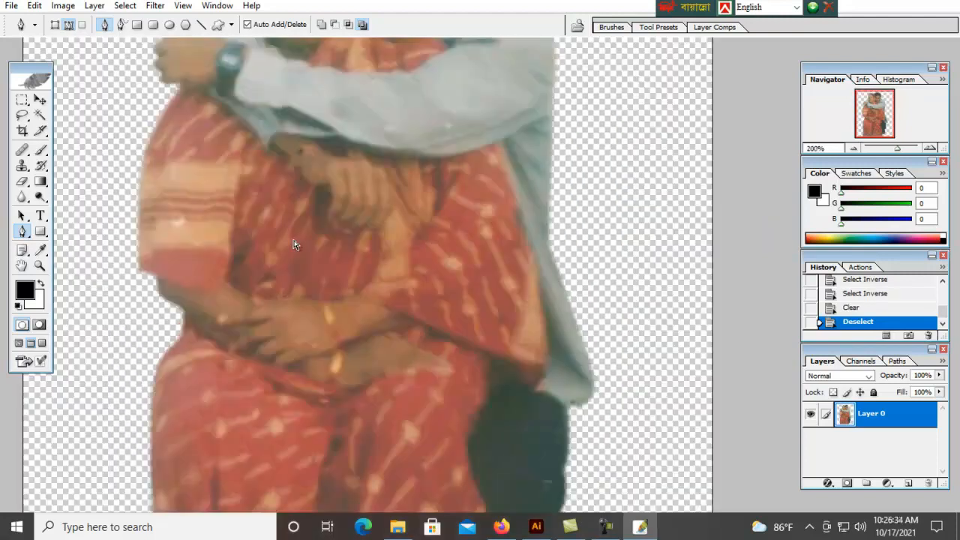
key("ctrl+plus")
left_click_drag(222, 305, 453, 291)
left_click_drag(319, 271, 335, 296)
key("ctrl+plus")
left_click_drag(262, 304, 345, 300)
left_click_drag(282, 226, 259, 325)
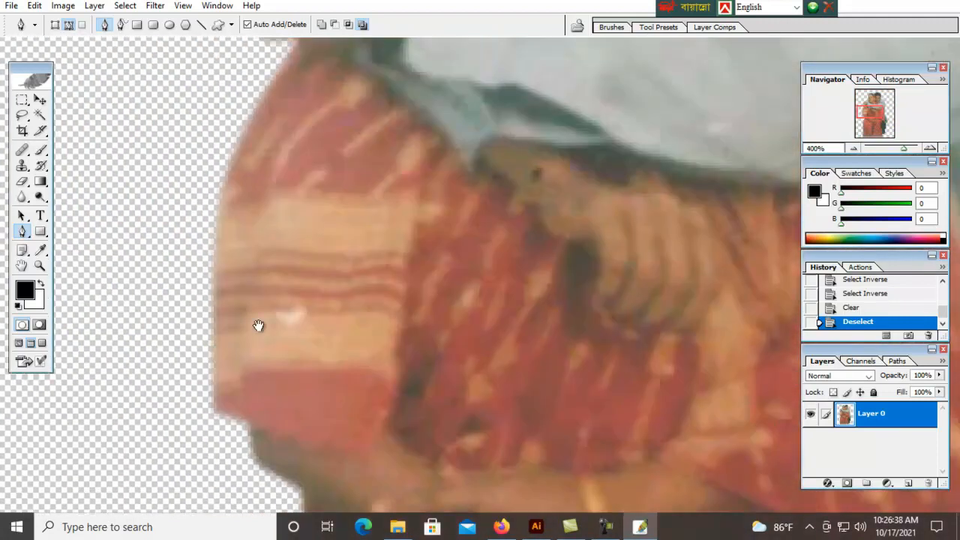
scroll(212, 338, "up", 10)
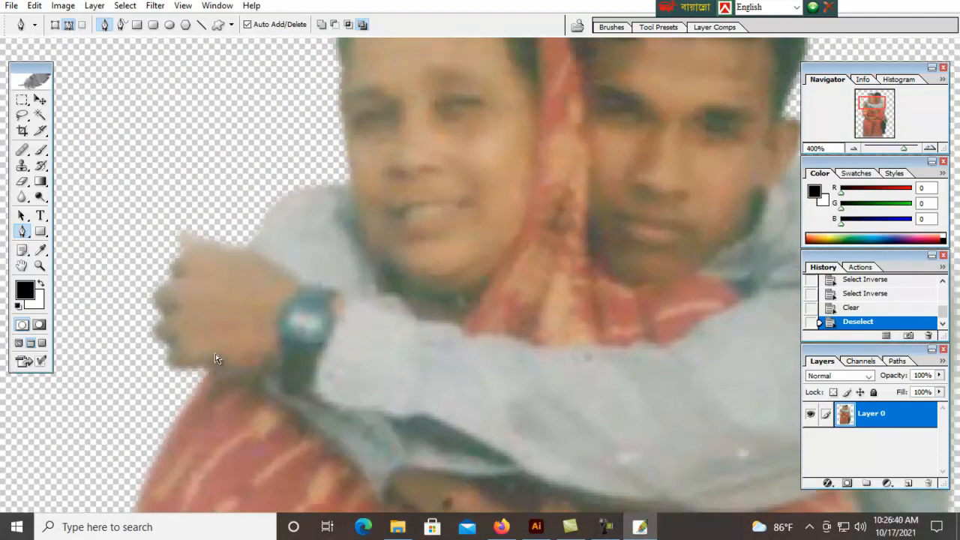
key("ctrl+minus")
key("ctrl+minus")
key("ctrl+minus")
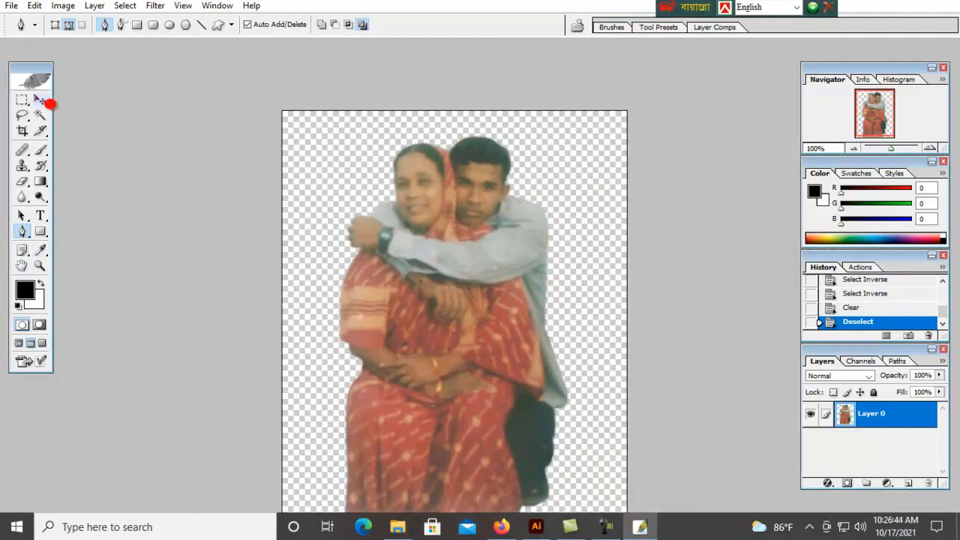
key("ctrl+minus")
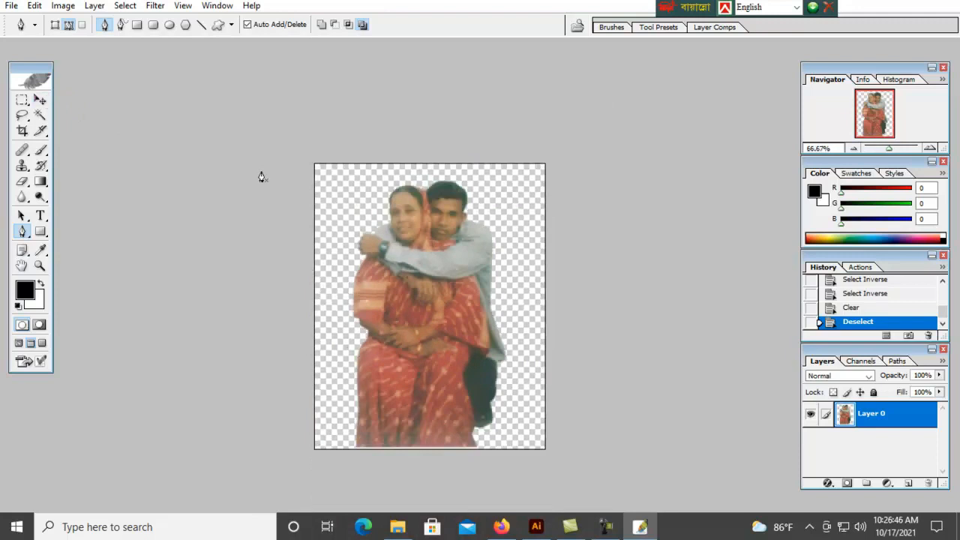